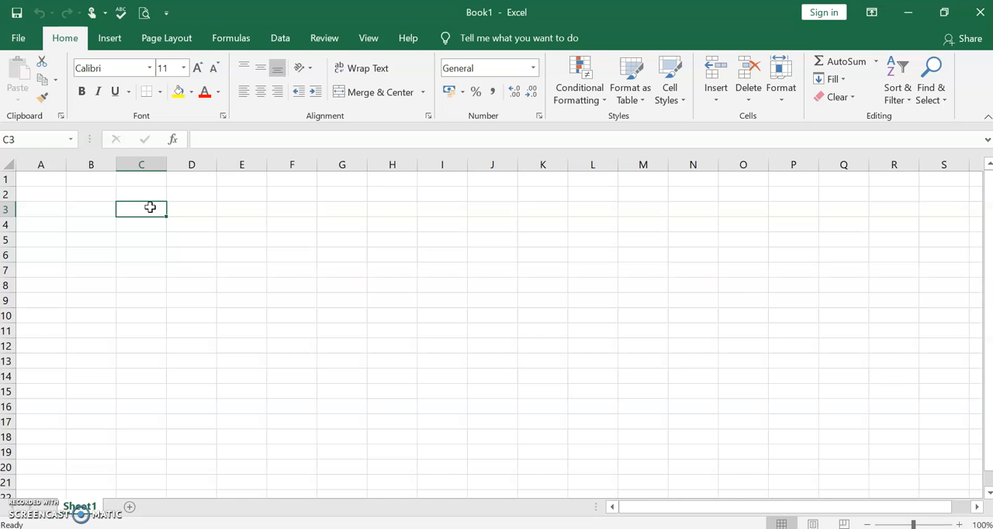
Enter the heading "Numeric criteria" in cell C3 and autofit column C to the text
click(146, 212)
text(Nue)
key(BackSpace)
text(m)
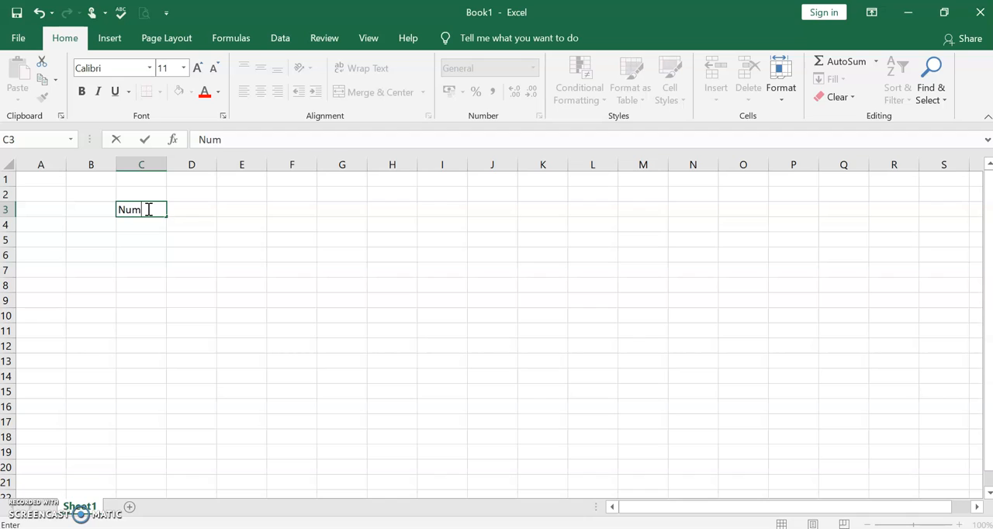
text(eric criteria)
click(147, 298)
click(136, 259)
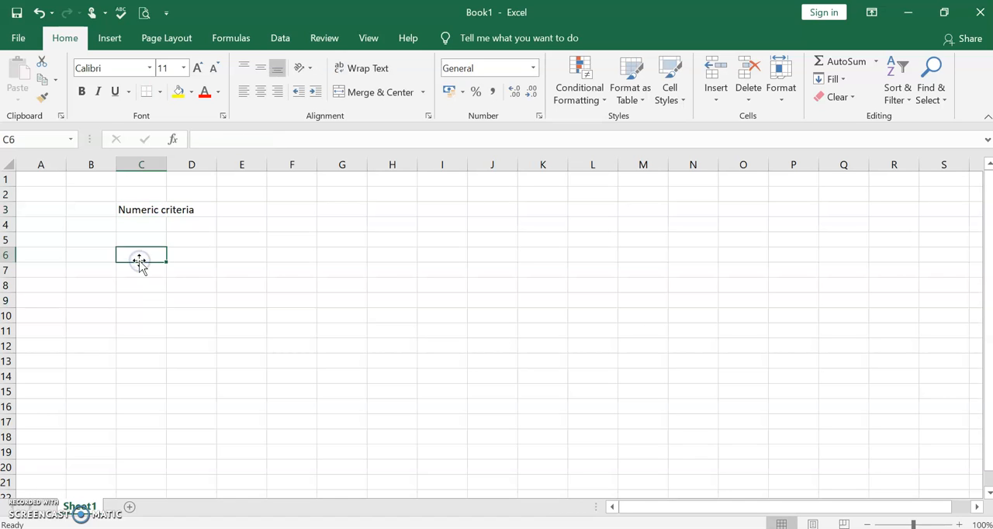
click(154, 164)
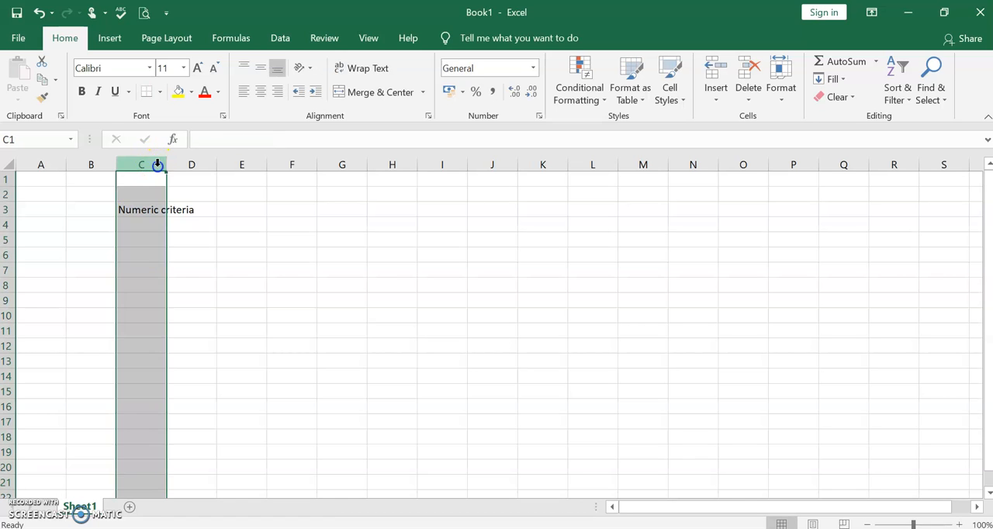
double_click(166, 165)
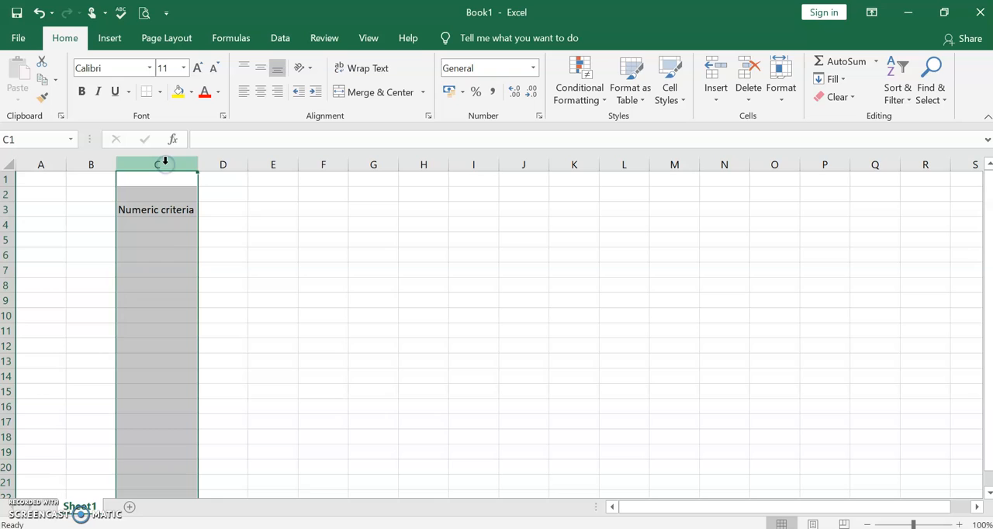
Fill cells D5 to D10 with the numbers 21, 1, 12, 3, 7 and 10
click(223, 242)
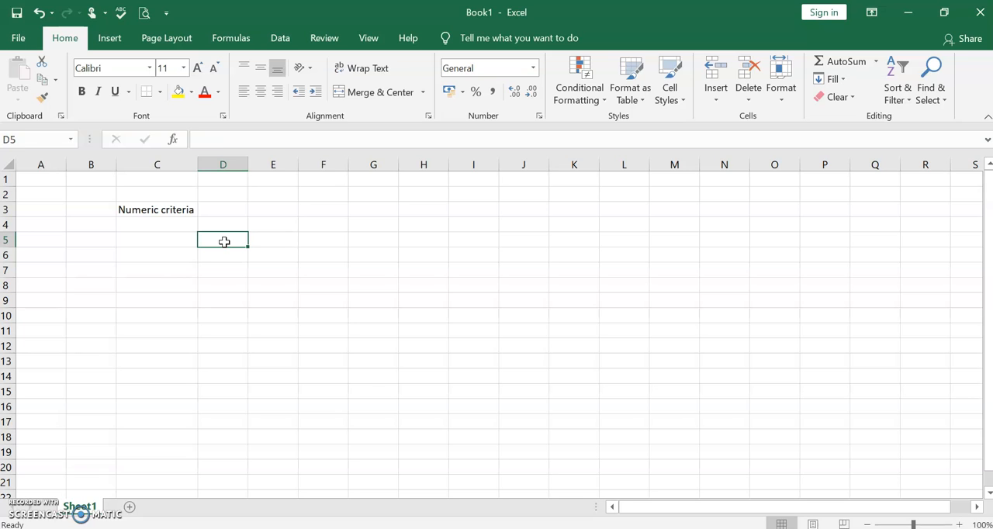
text(21)
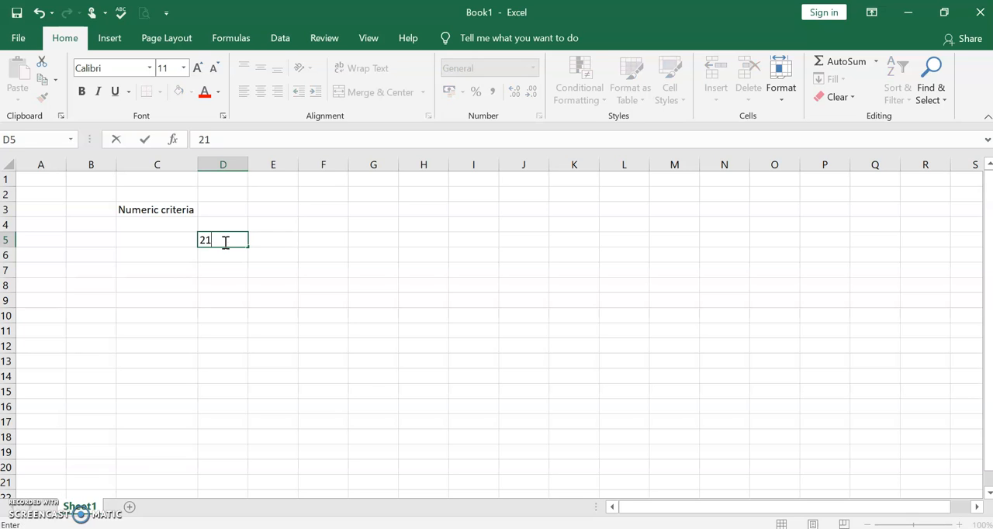
key(Return)
text(1)
key(Return)
text(12)
key(Return)
text(3)
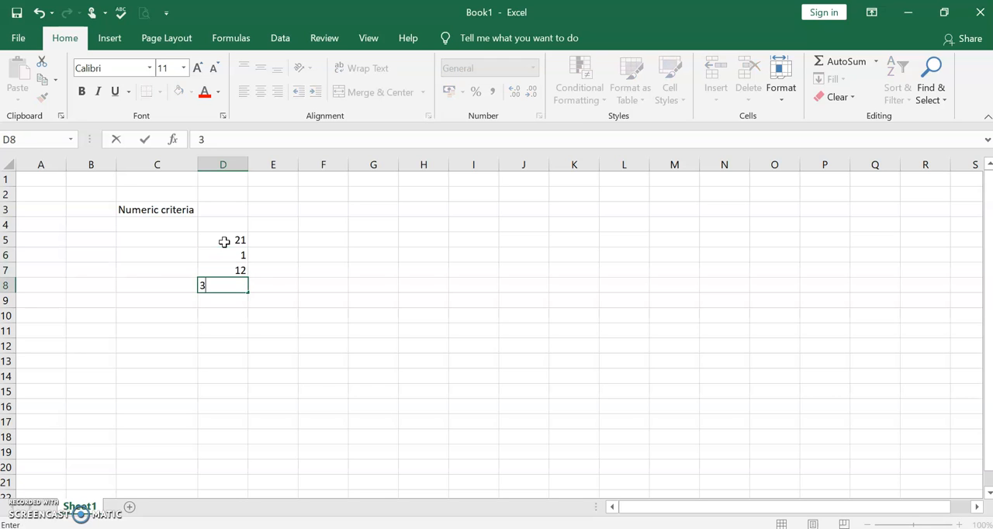
key(Return)
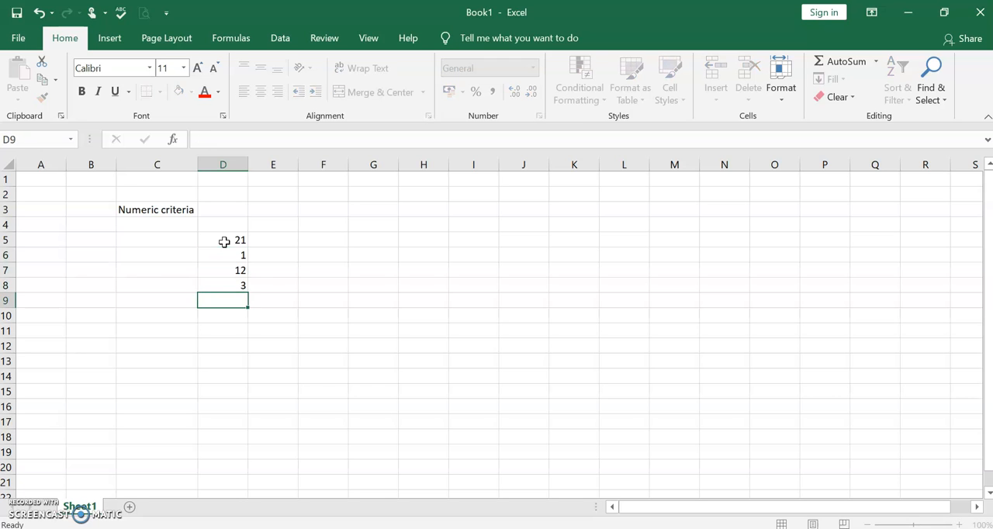
text(7)
key(Return)
text(10)
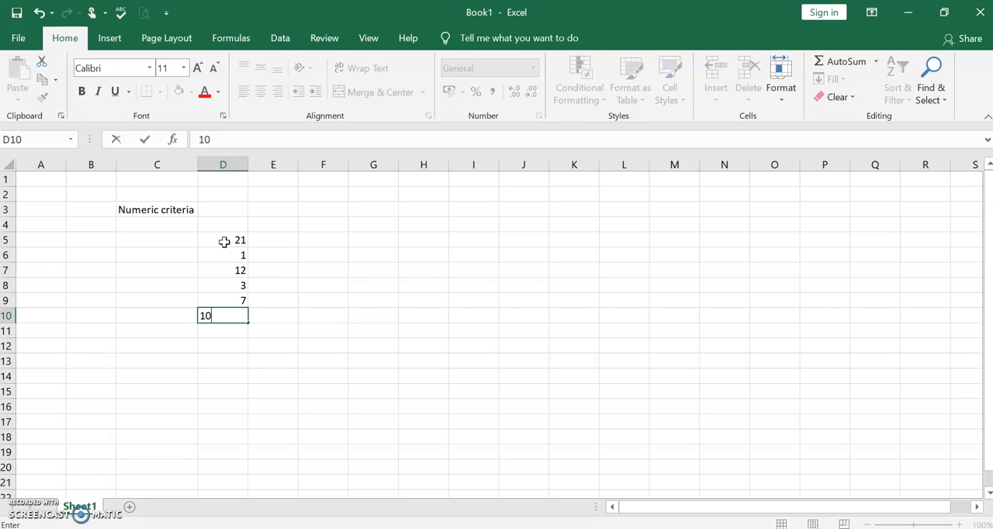
click(301, 271)
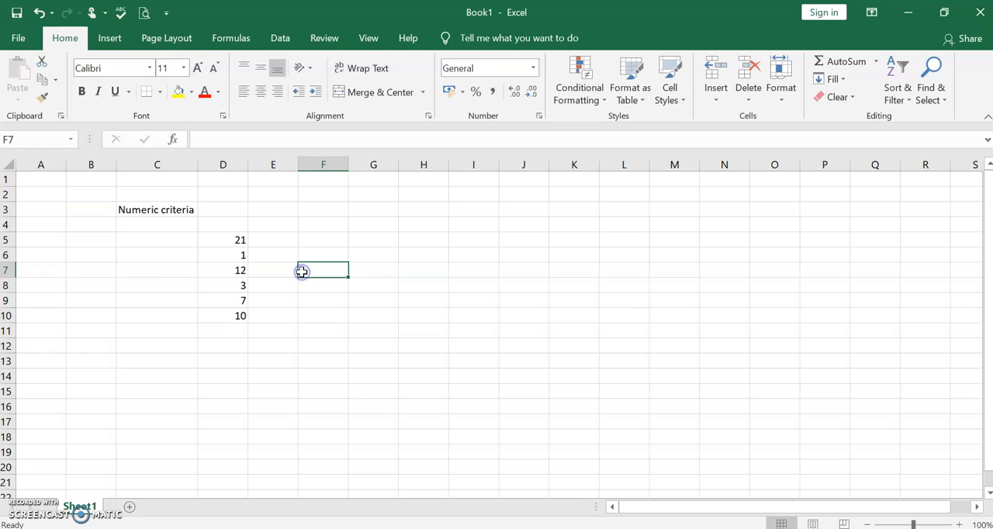
Begin a SUMIF formula in cell D12, up to its opening parenthesis
click(239, 346)
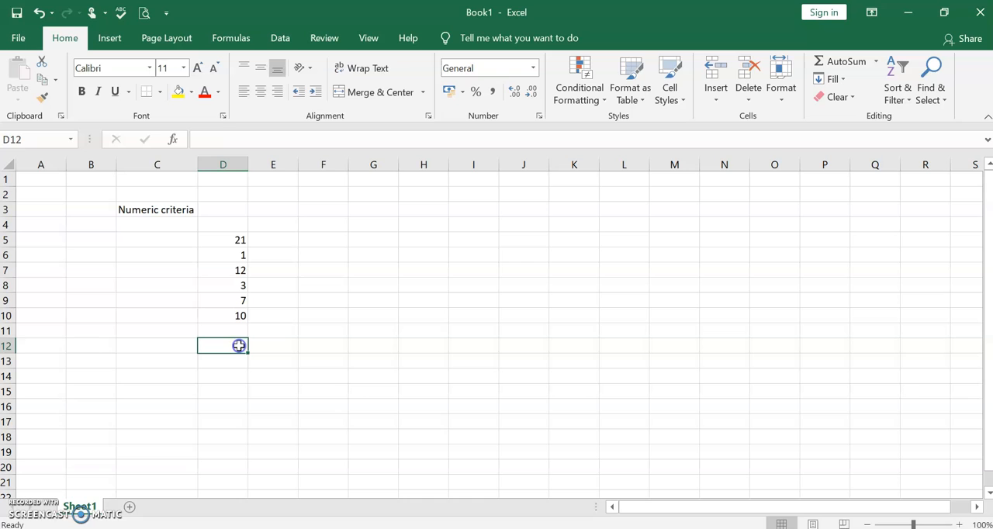
click(217, 142)
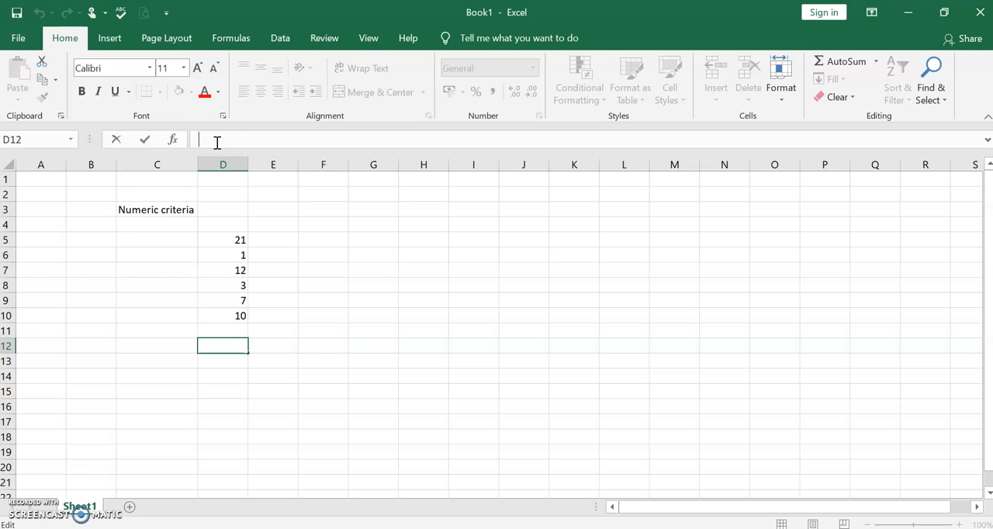
click(226, 140)
text(=SUMIF()
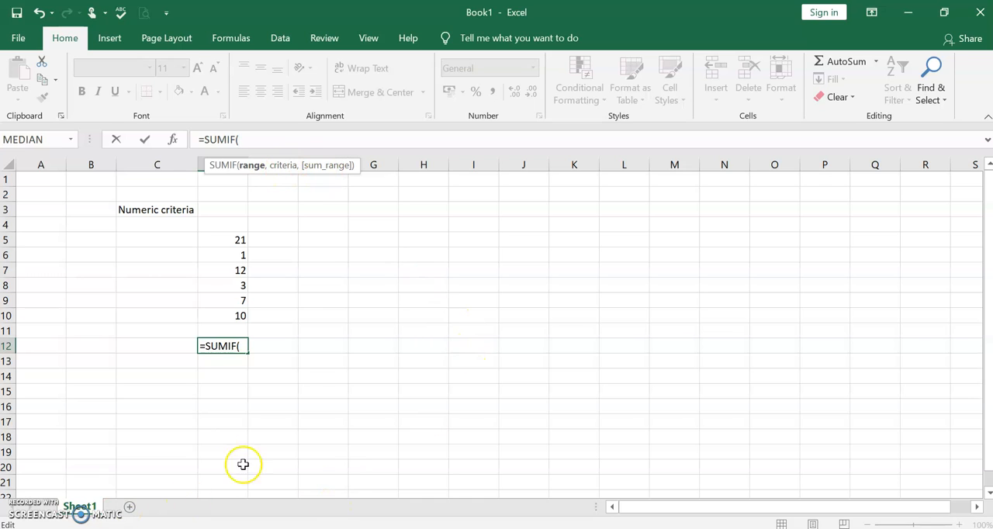
click(487, 314)
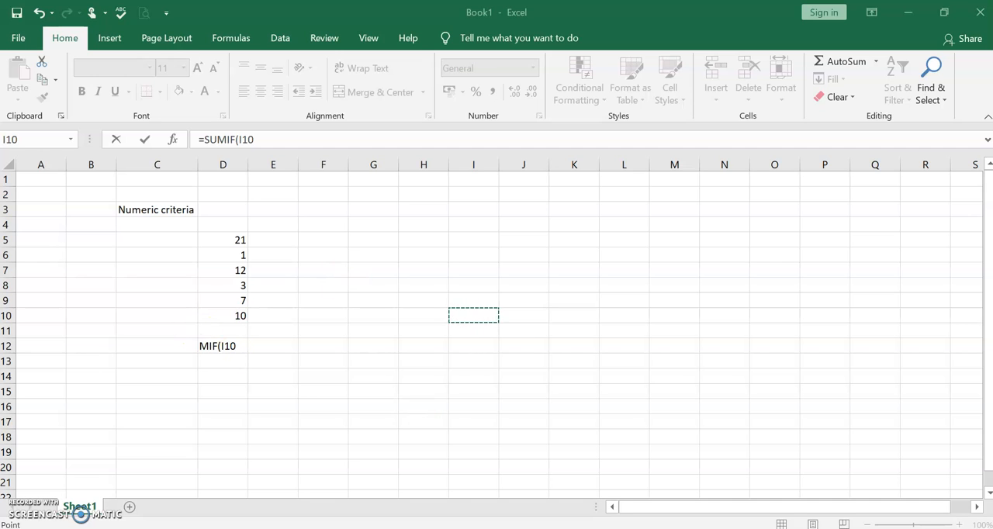
click(556, 333)
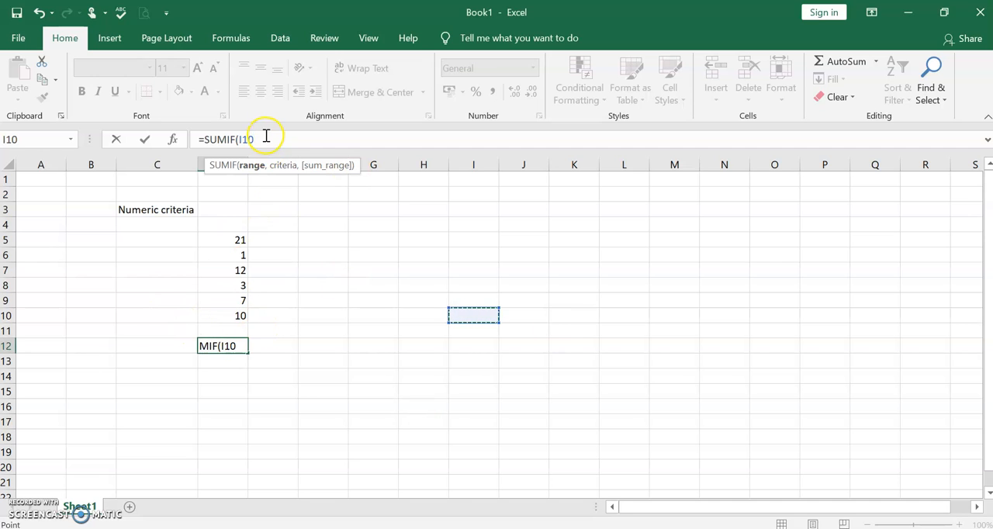
key(BackSpace)
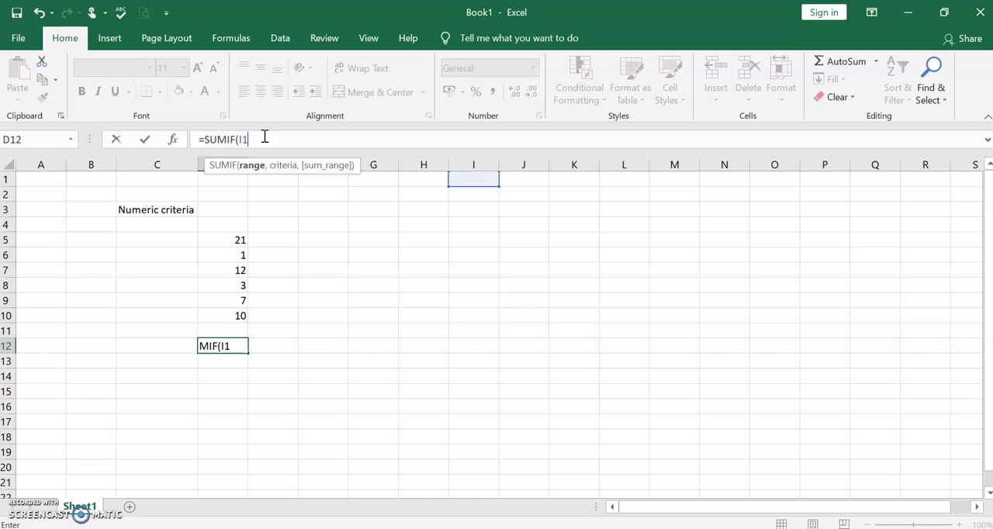
key(BackSpace)
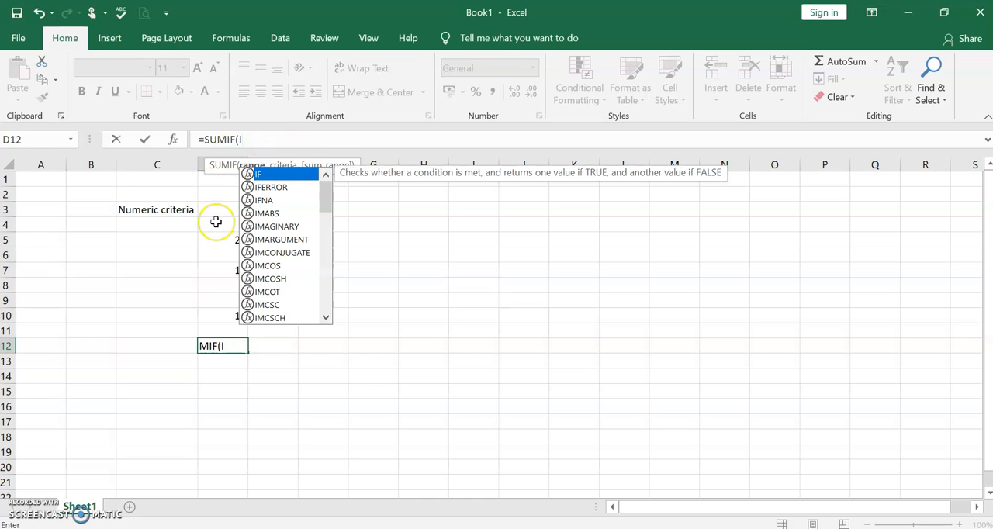
key(BackSpace)
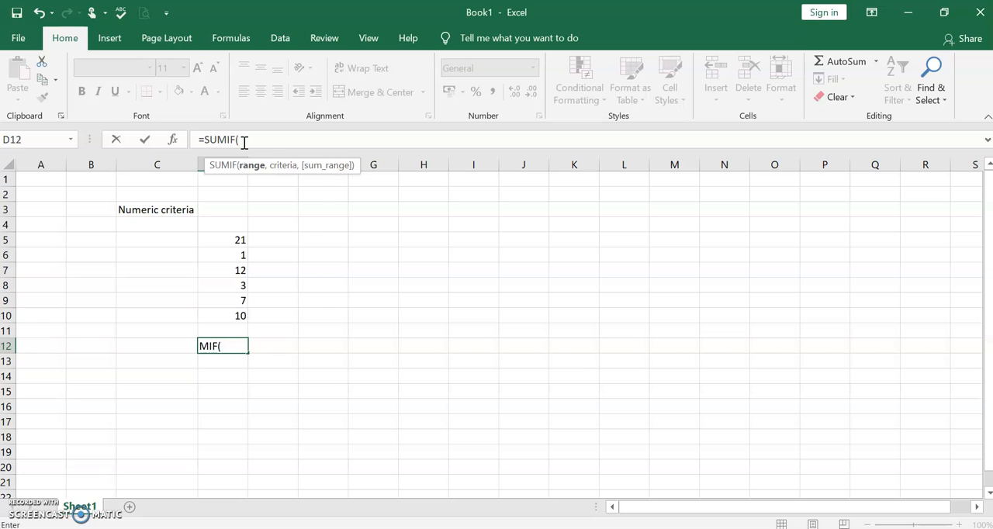
Complete the D12 formula as =SUMIF(D5:D10,"<=10") to sum only the numbers up to 10, and reselect the cell
text(D)
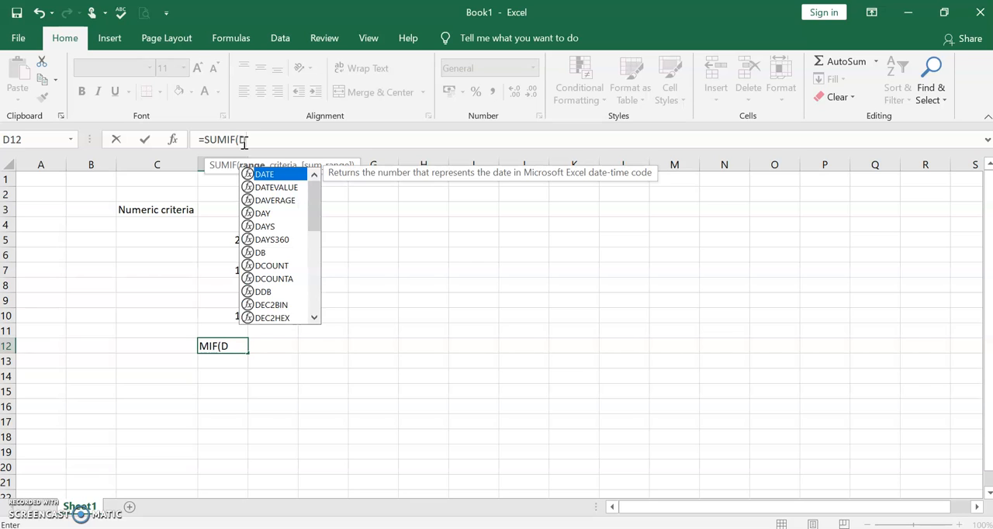
text(5)
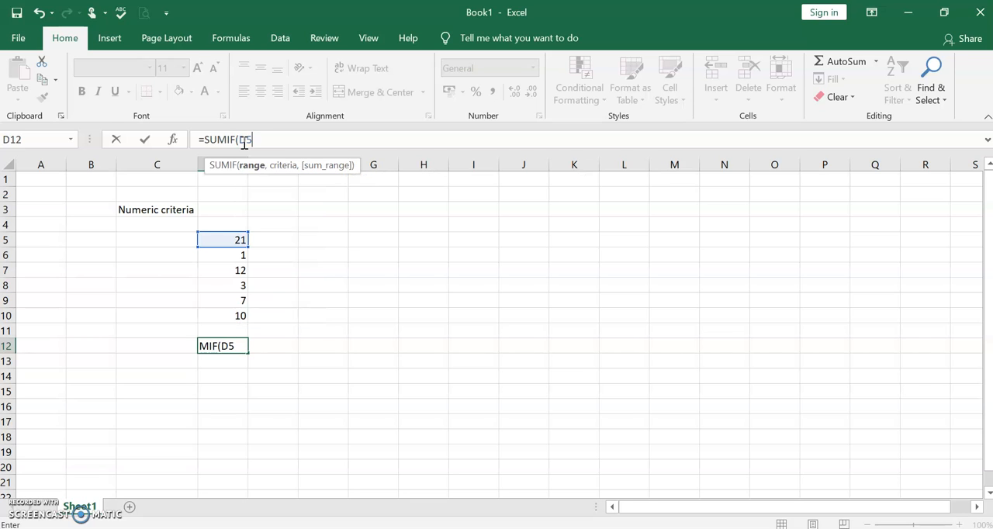
text(:D10)
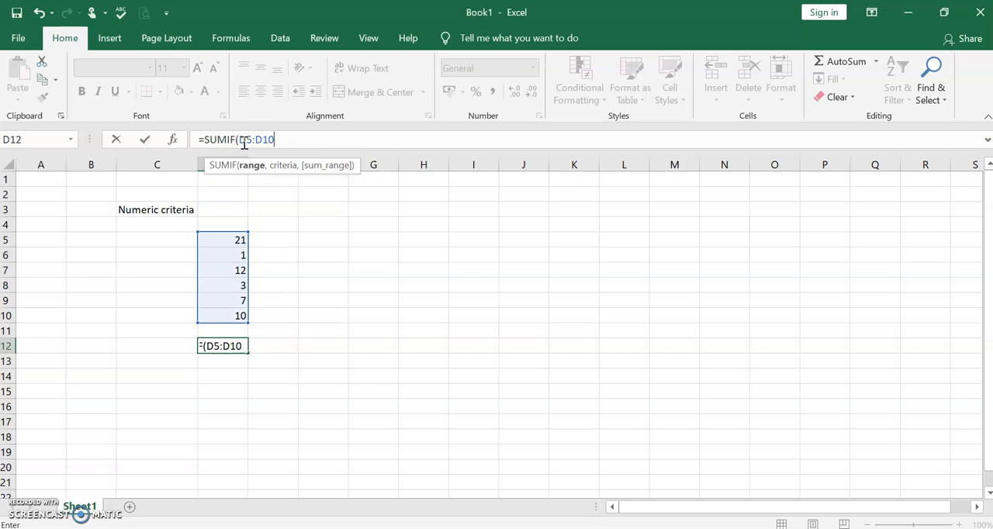
text(,)
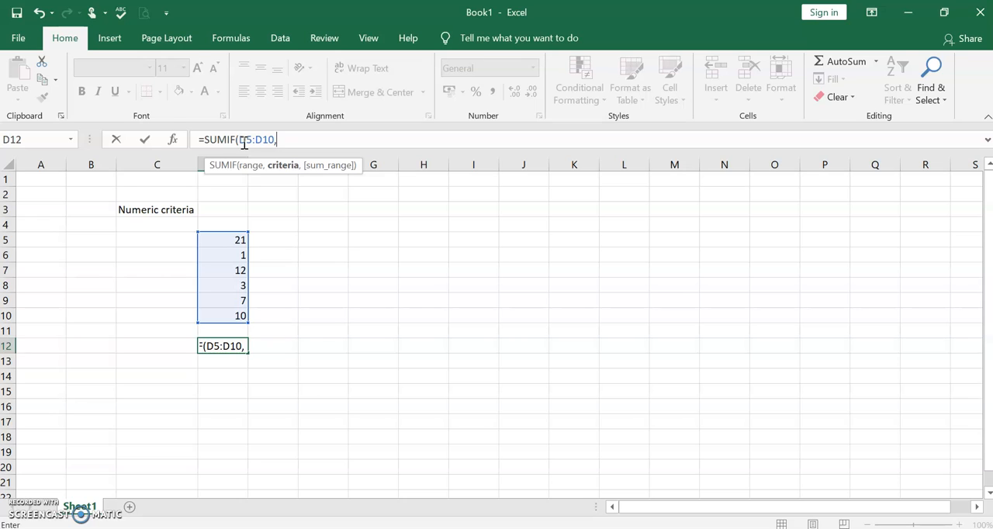
text("<=10"))
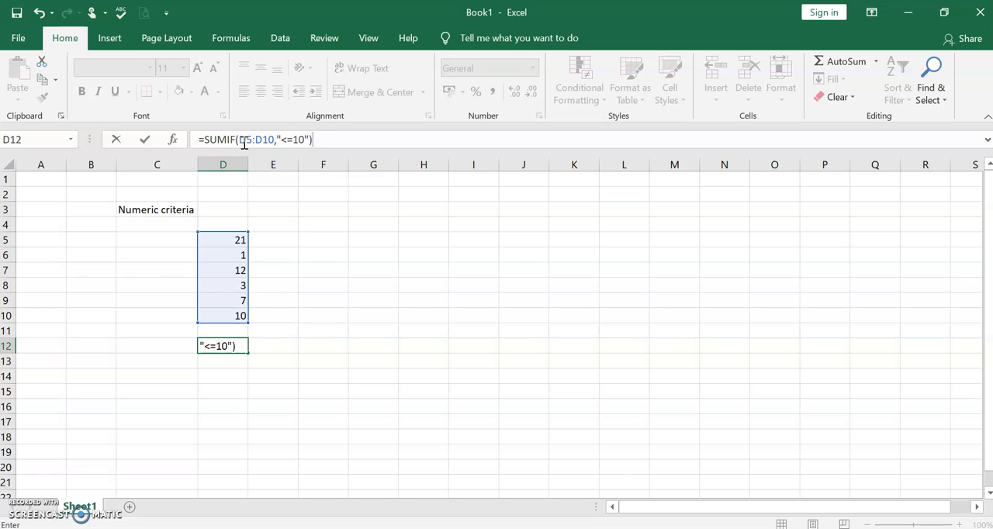
key(Return)
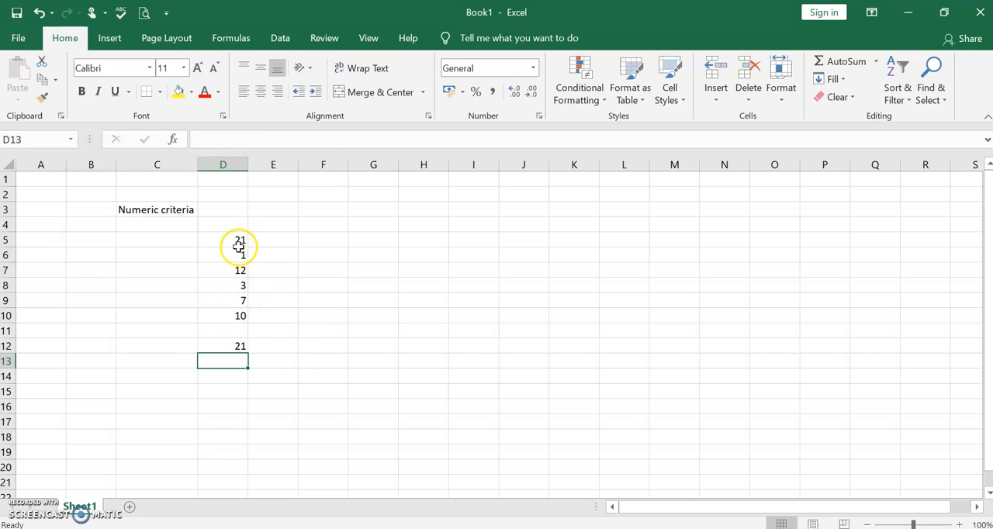
click(239, 346)
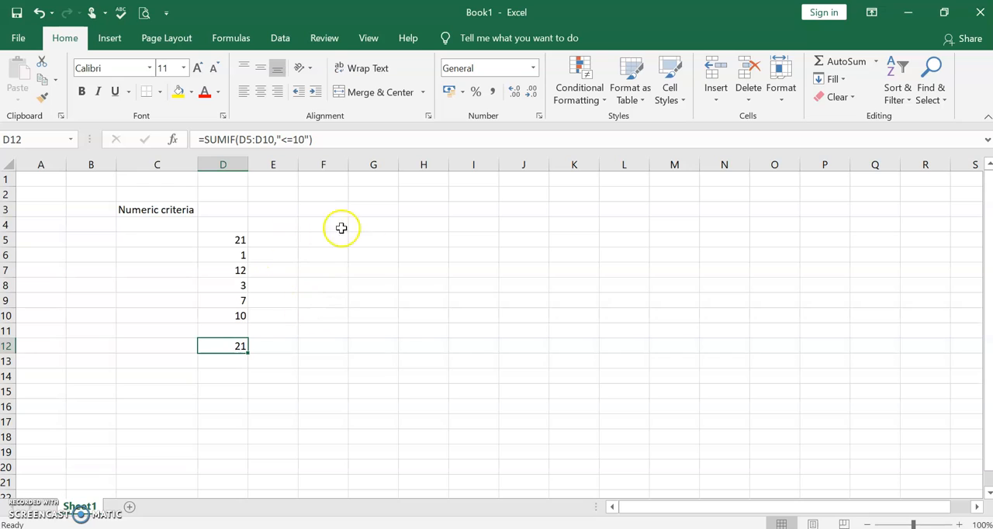
Begin a second SUMIF formula in cell F12 with D5:D10 as its range
click(325, 348)
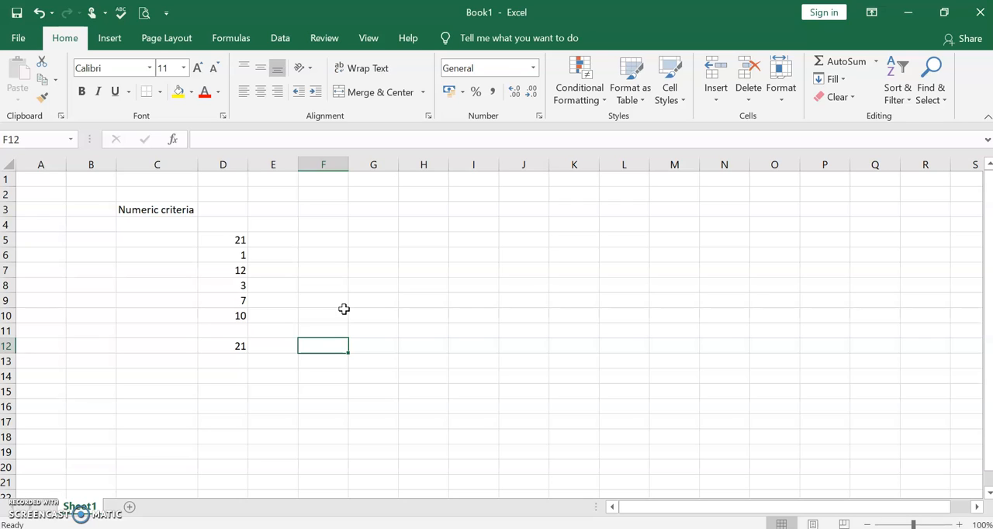
click(328, 343)
text(=SU)
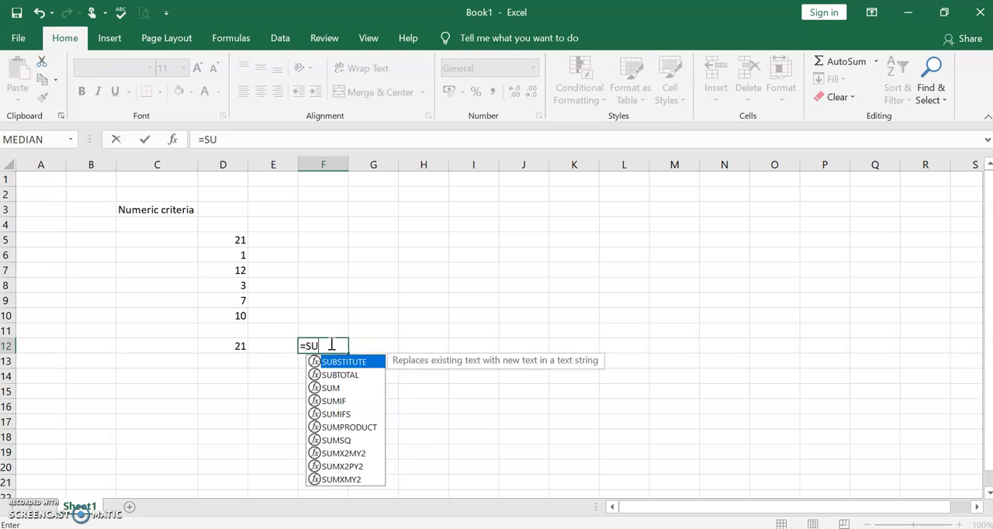
text(MIF)
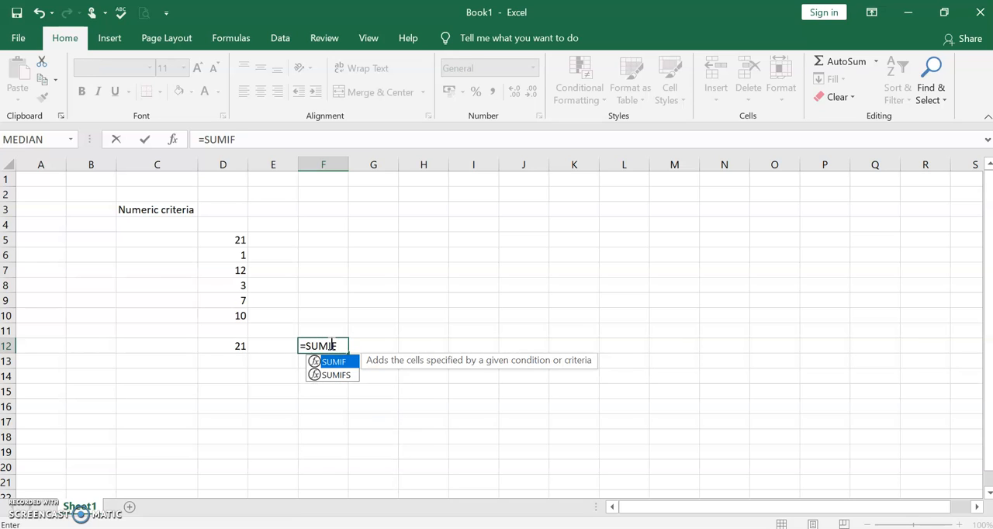
text(()
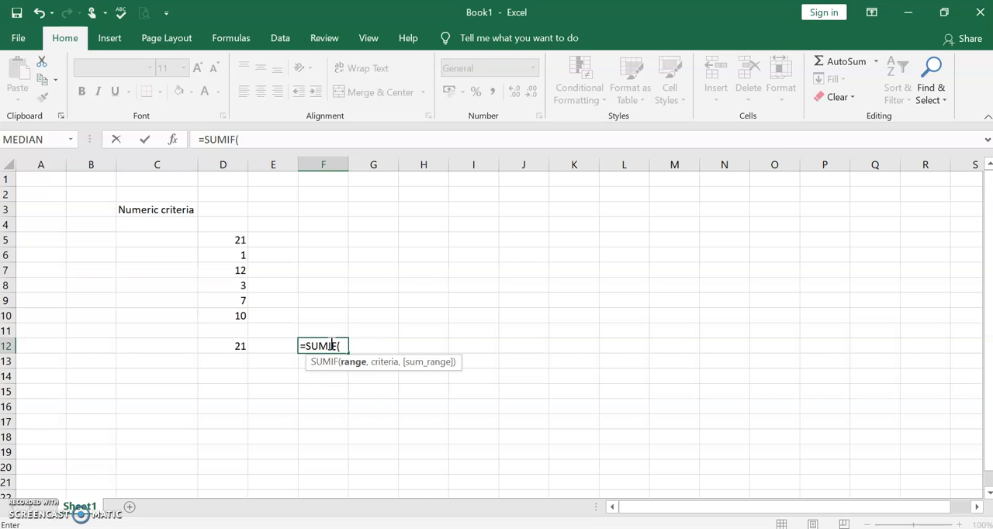
text(D)
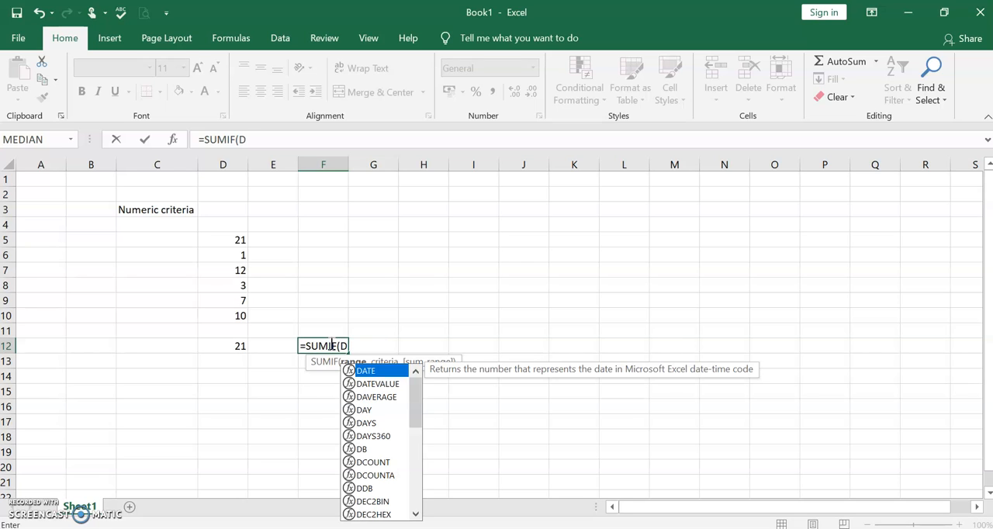
text(5:D1)
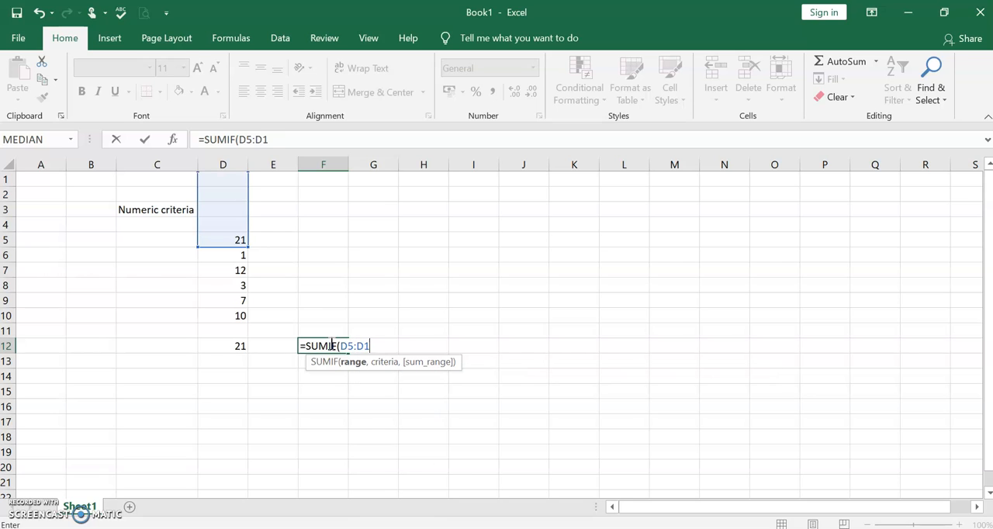
text(0)
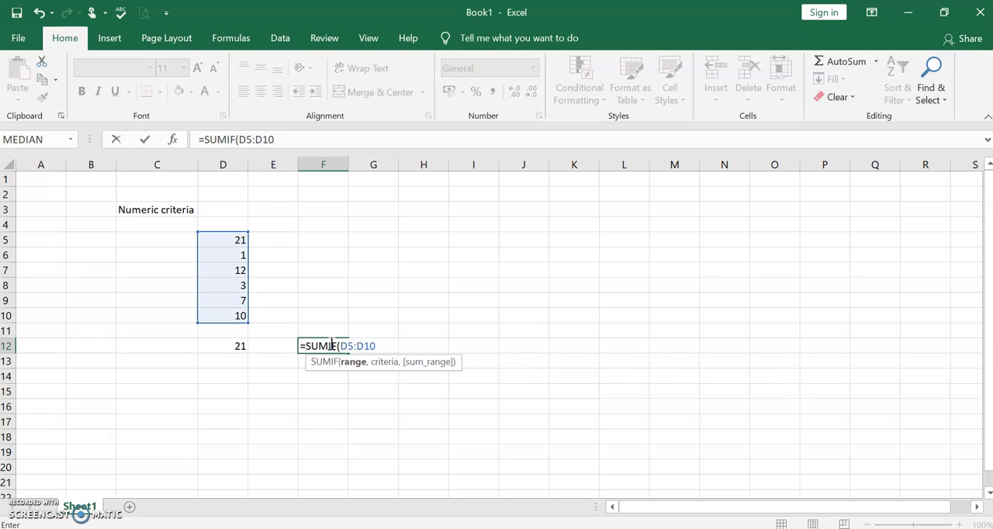
text(,)
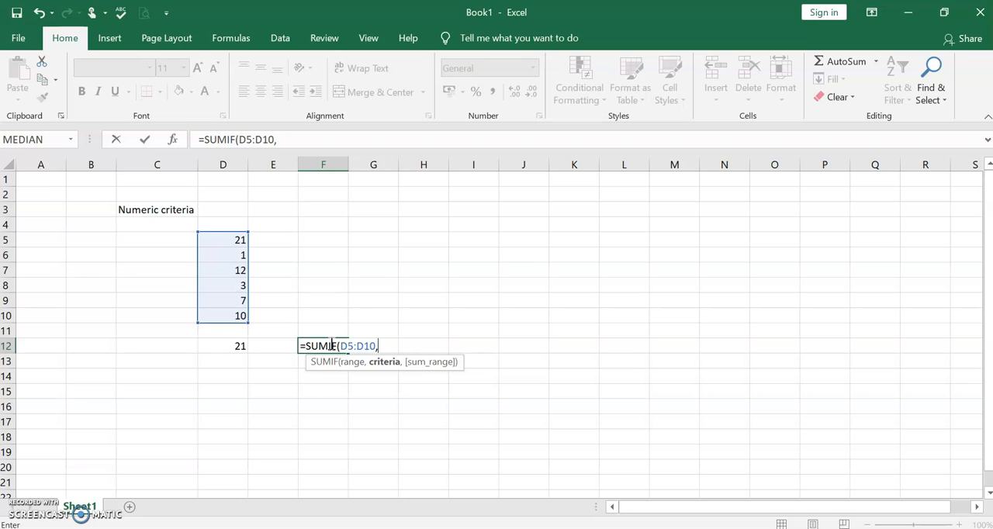
text(")
Complete the F12 formula as =SUMIF(D5:D10,"<="&D7), using cell D7 as the upper limit
text(")
text(&)
text(D12)
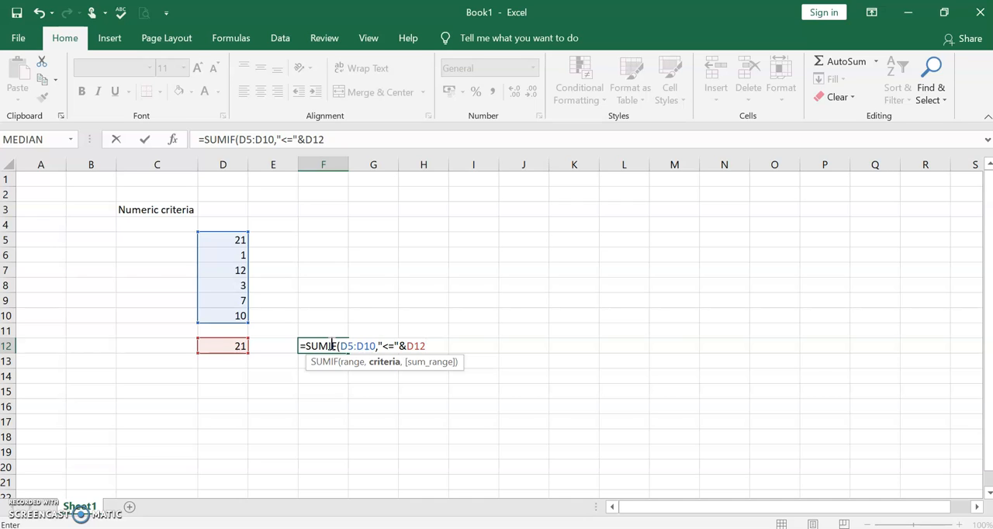
key(BackSpace)
key(BackSpace)
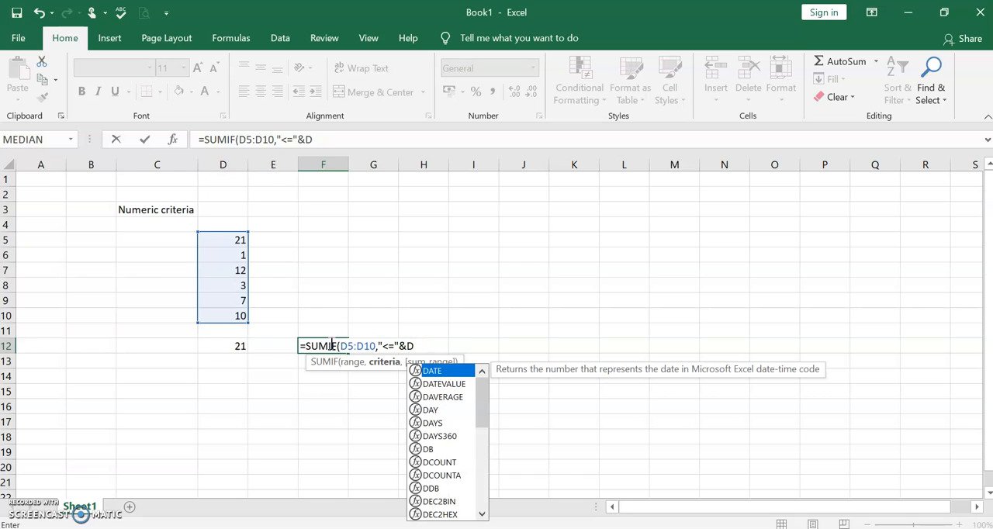
text(7)
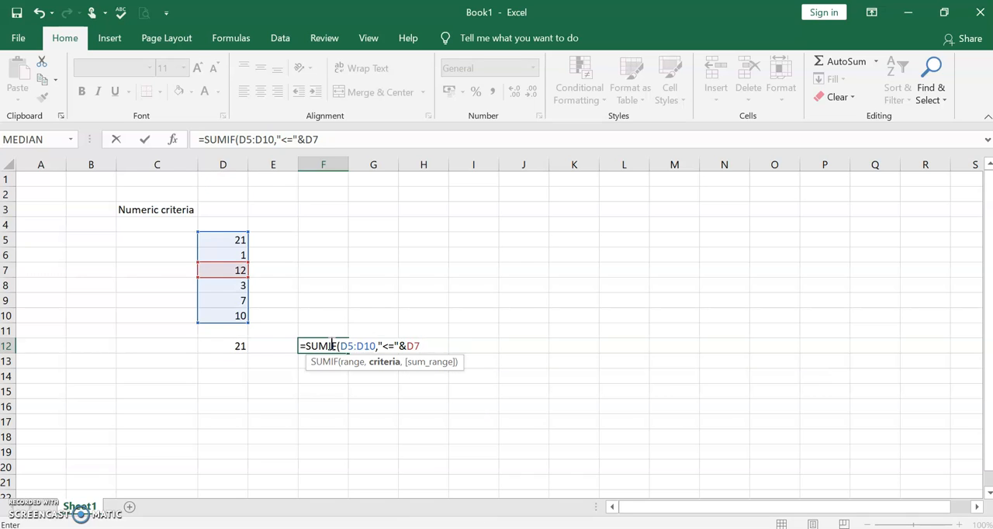
text())
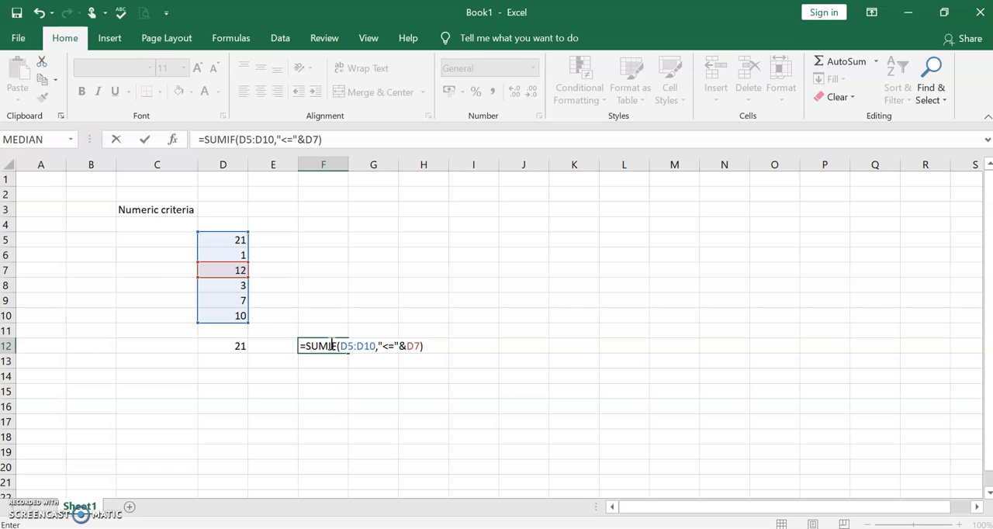
key(Return)
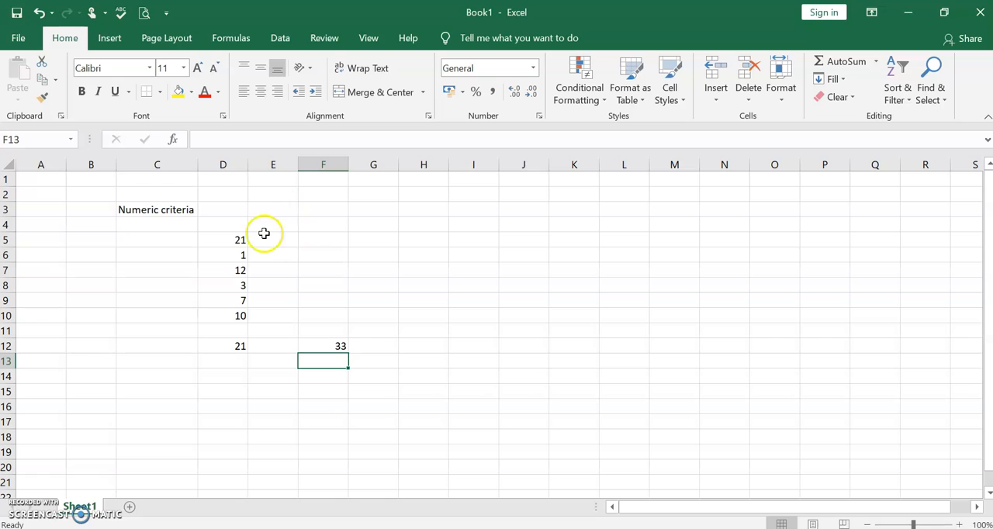
Fill cells C5 to C10 with the numbers 76, 25, 100, 50, 25 and 34
click(172, 245)
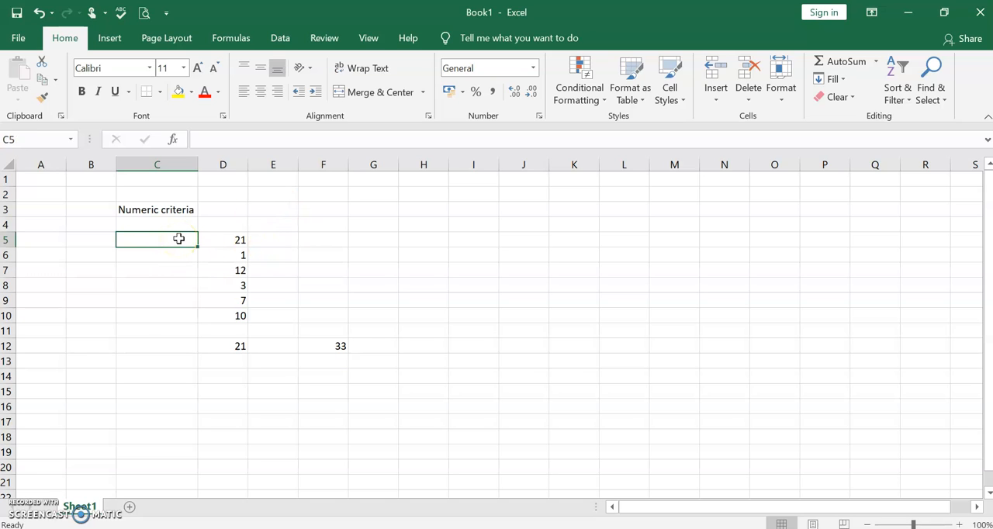
text(765)
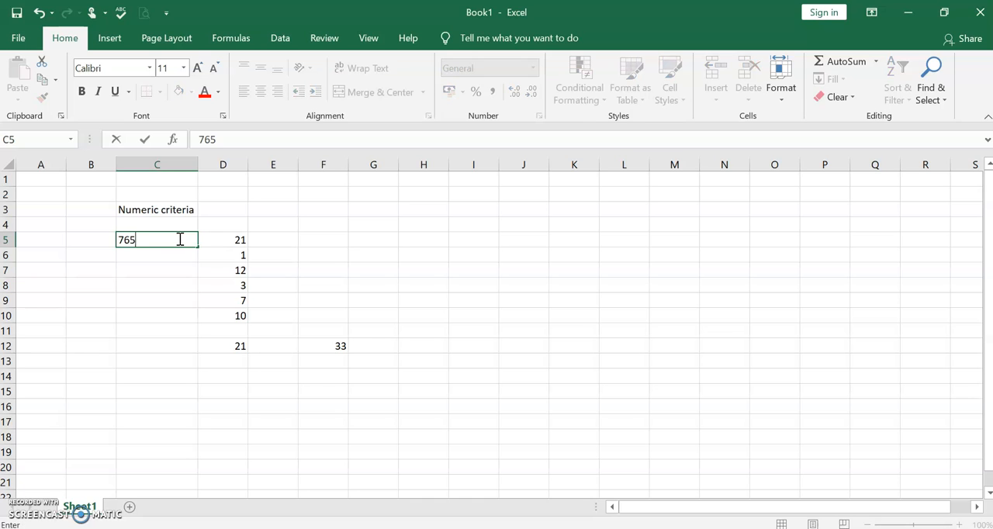
key(BackSpace)
key(Return)
text(25)
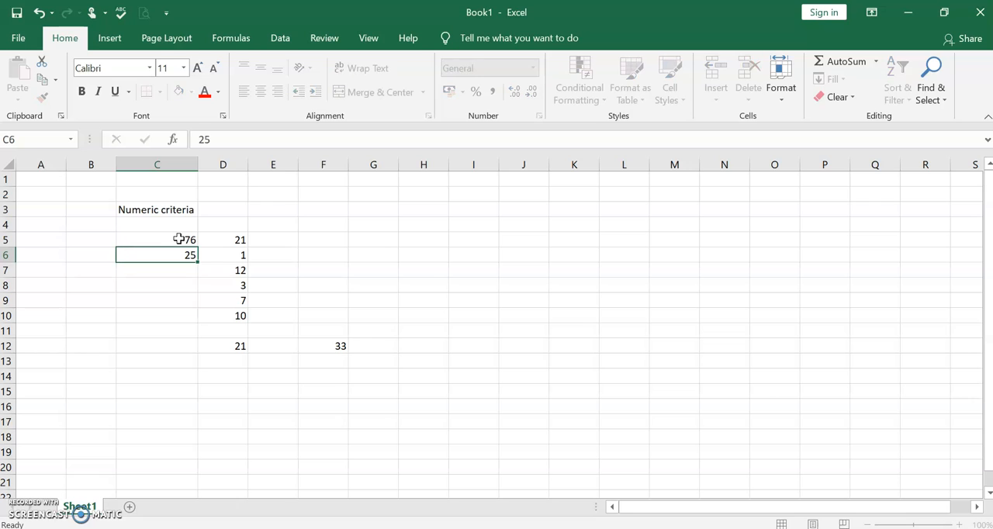
key(Return)
text(100)
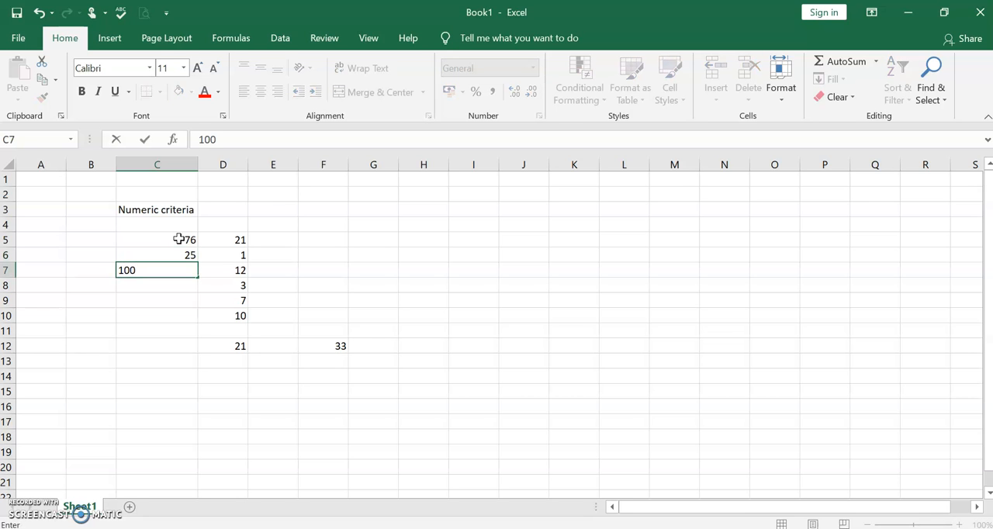
key(Return)
text(50)
key(Return)
text(25)
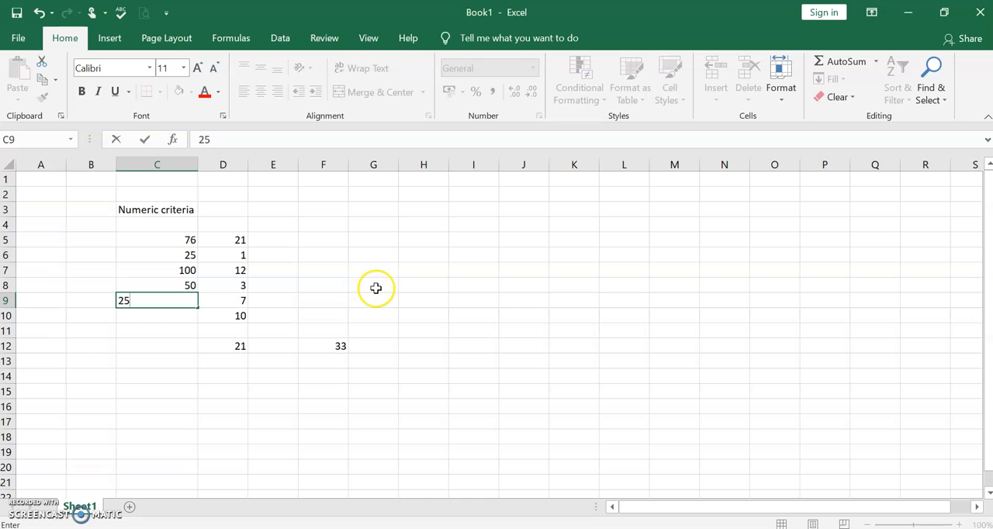
click(168, 316)
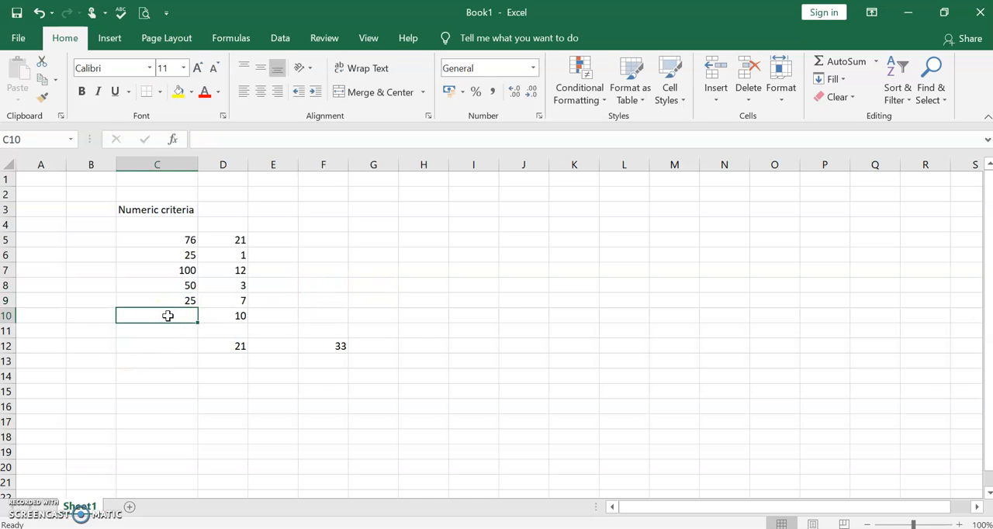
text(34)
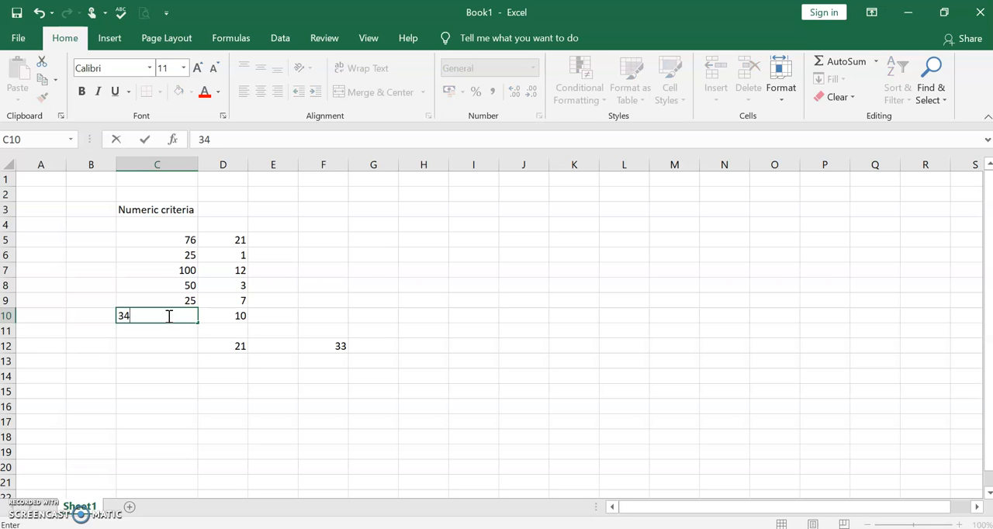
click(345, 266)
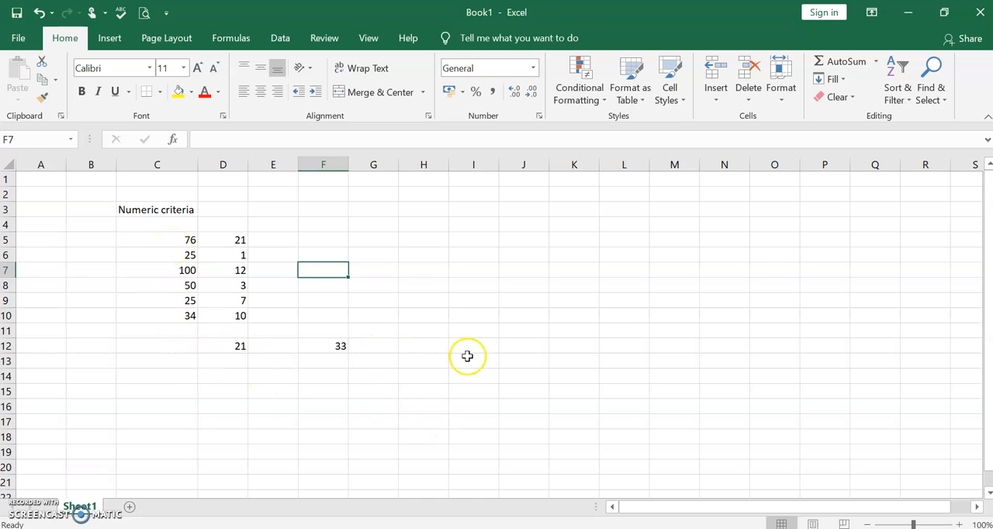
Begin a SUMIF formula in cell D14, up to its opening parenthesis
click(206, 376)
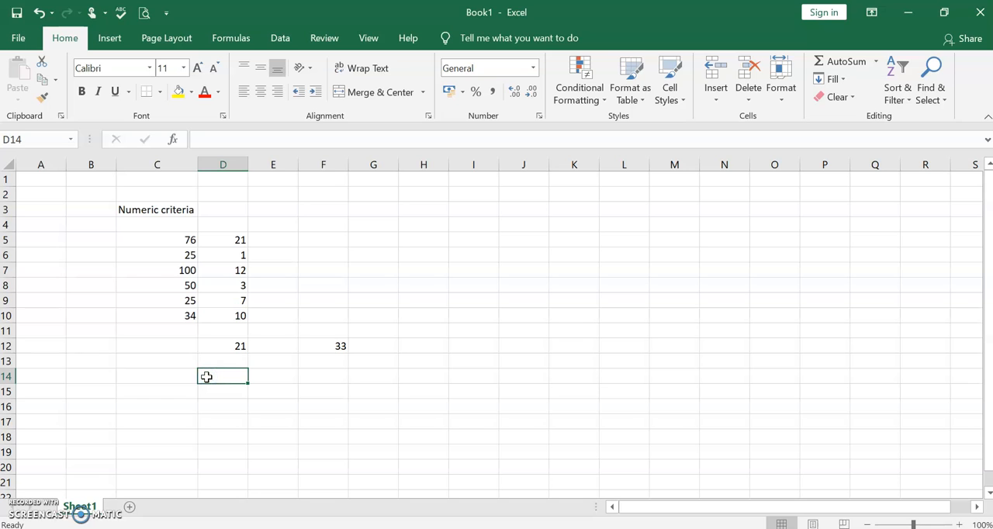
text(=)
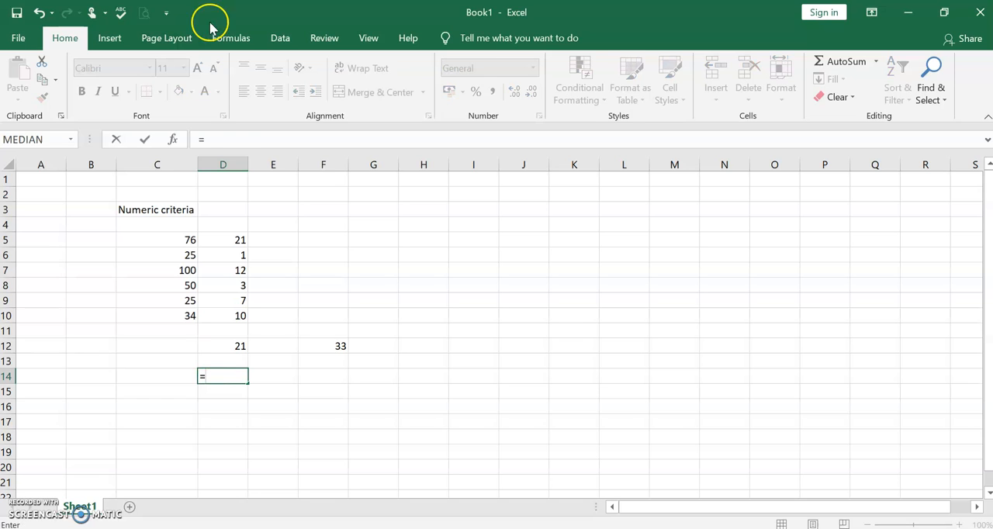
text(S)
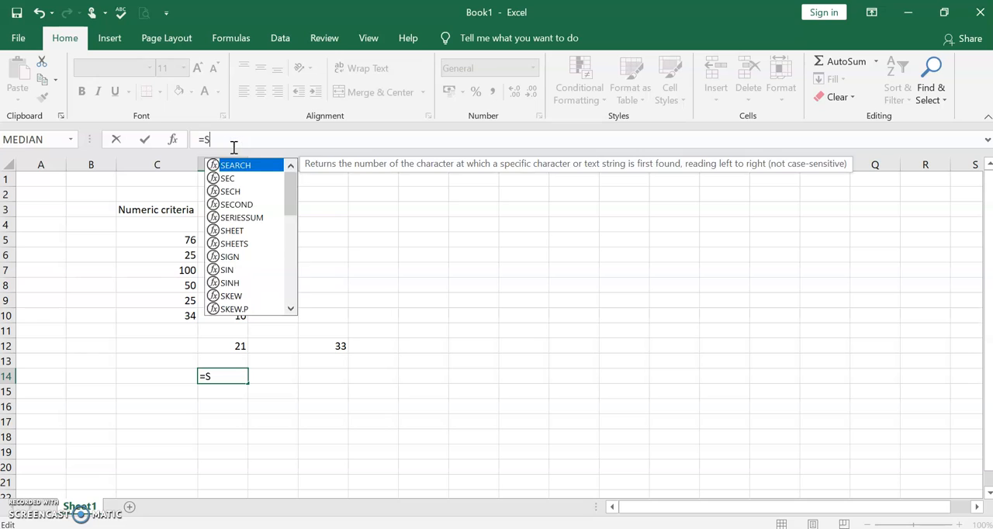
text(UMIF)
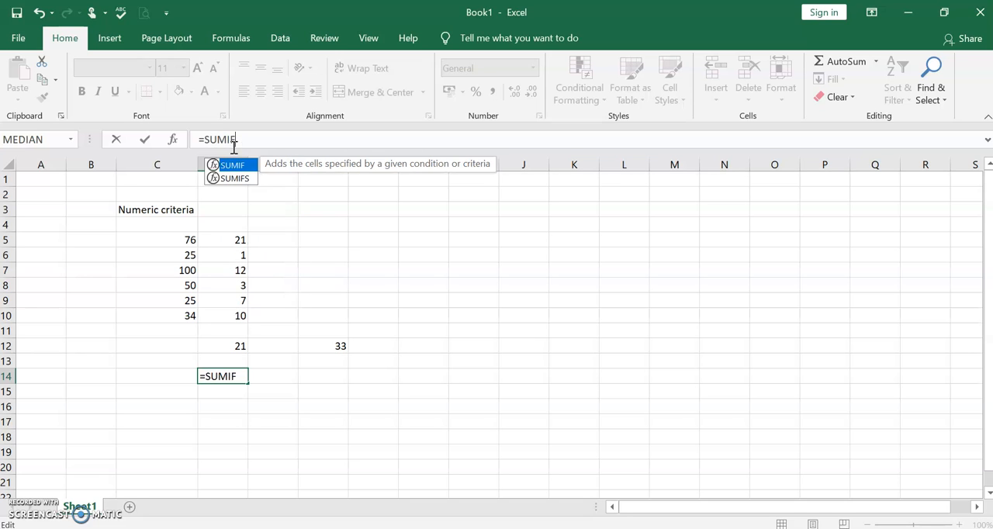
text(()
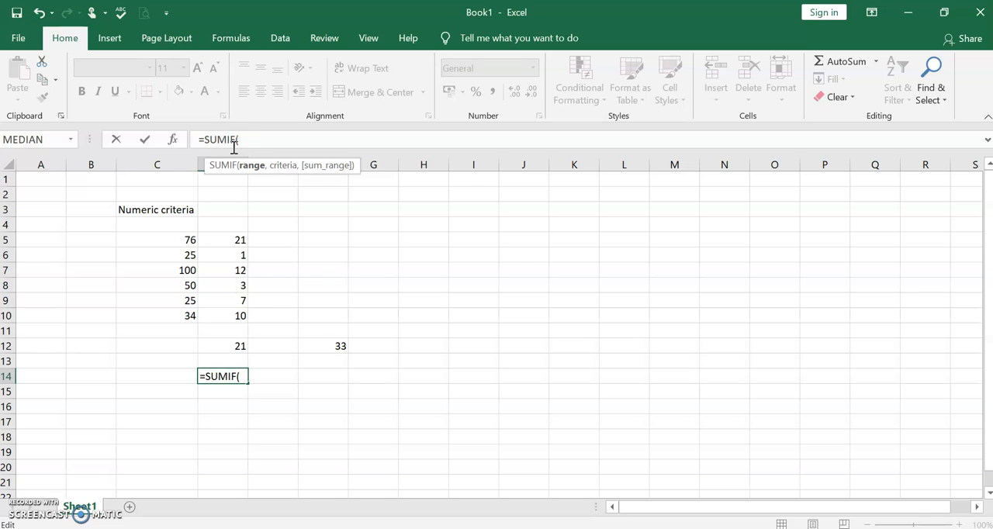
Enter D5:D10 as the range argument of the D14 SUMIF formula
text(D)
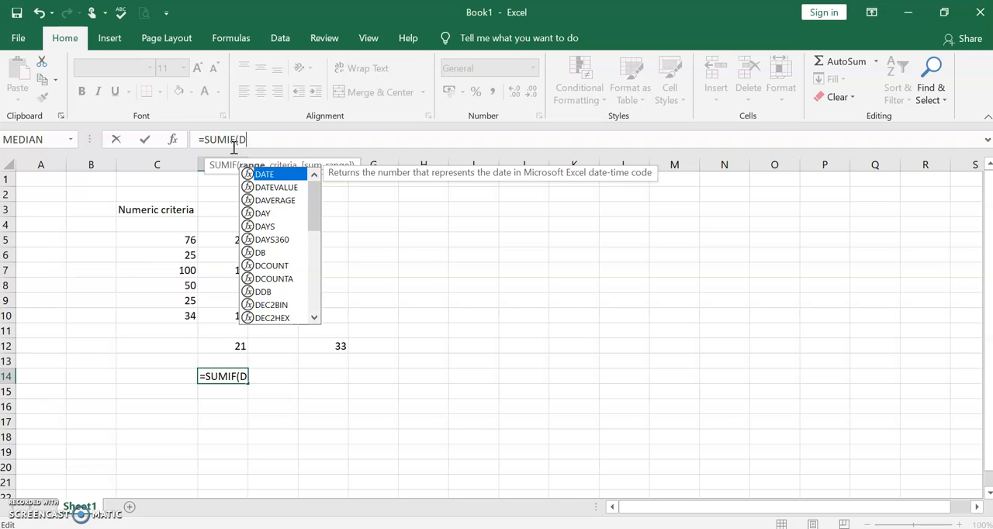
text(5")
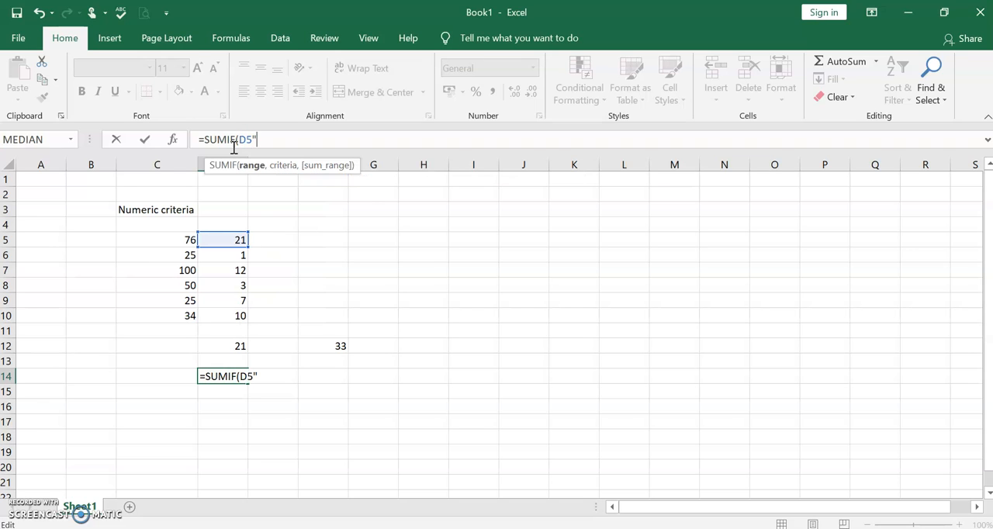
text(D)
key(BackSpace)
key(BackSpace)
text(:D10)
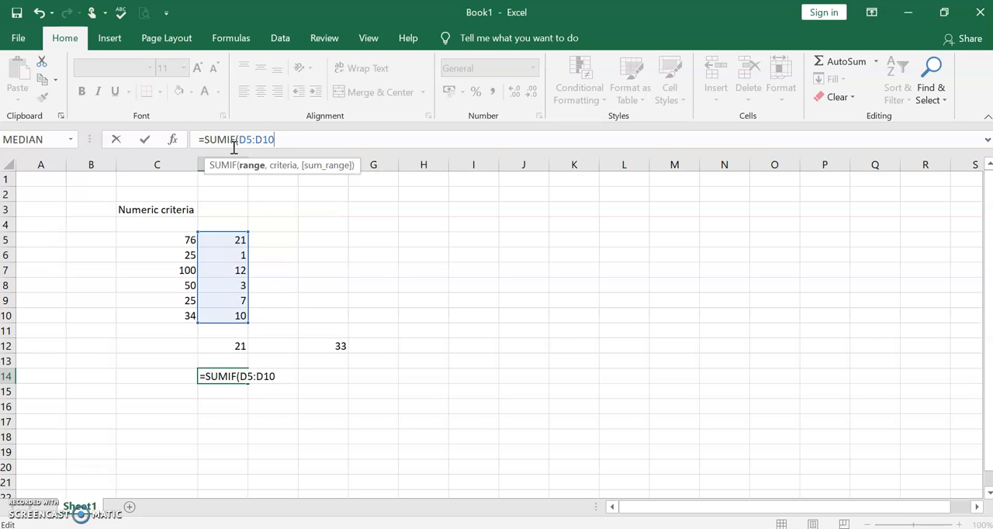
text(,)
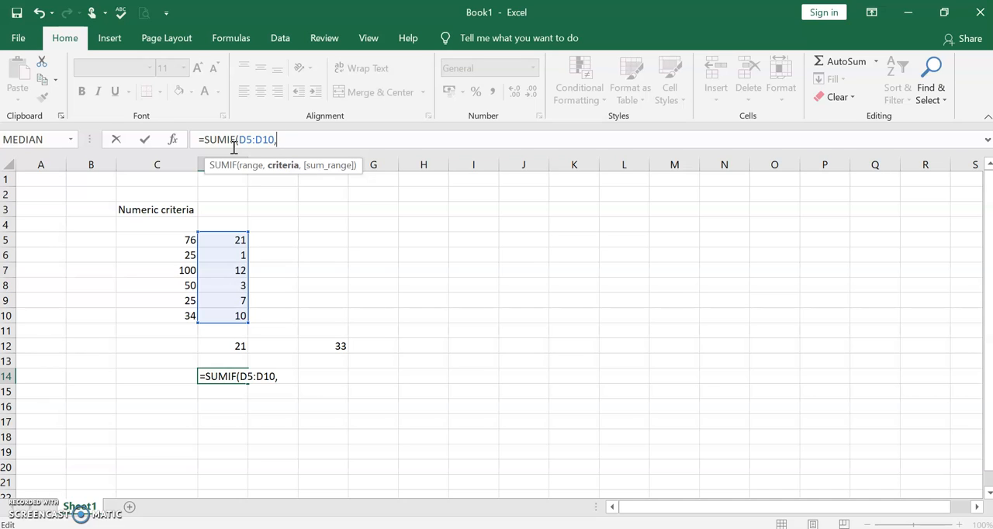
Complete the D14 formula as =SUMIF(D5:D10,25,C5:C10), with 25 as the criterion and C5:C10 as the sum range
text(2)
text(,)
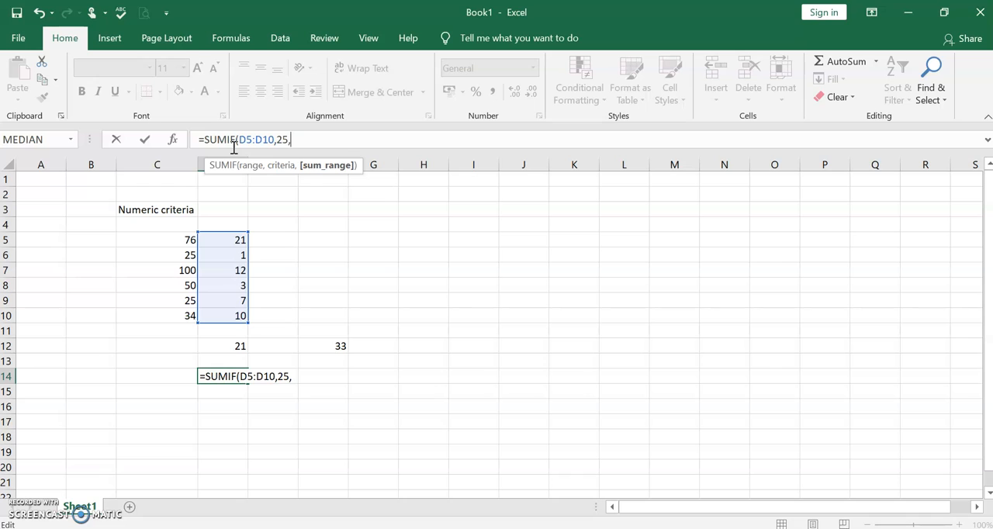
text(C)
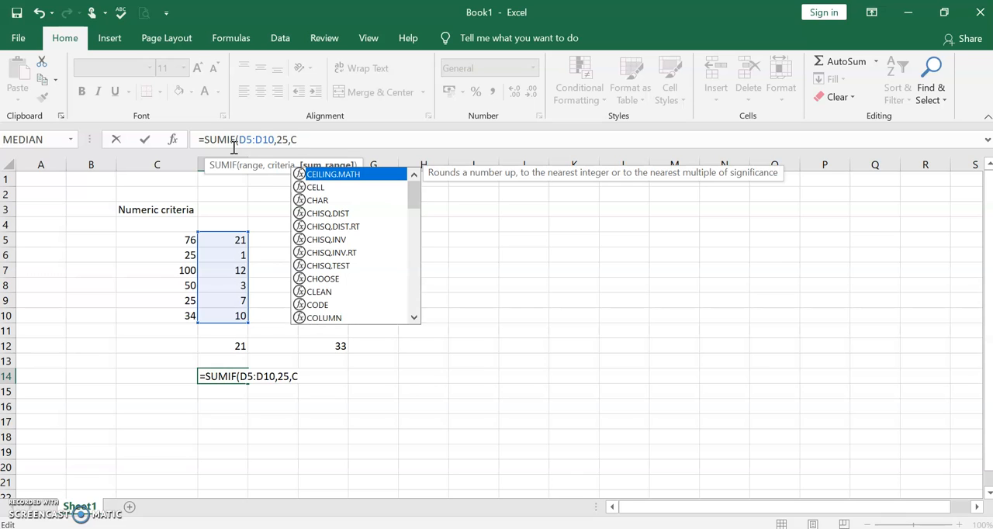
text(5)
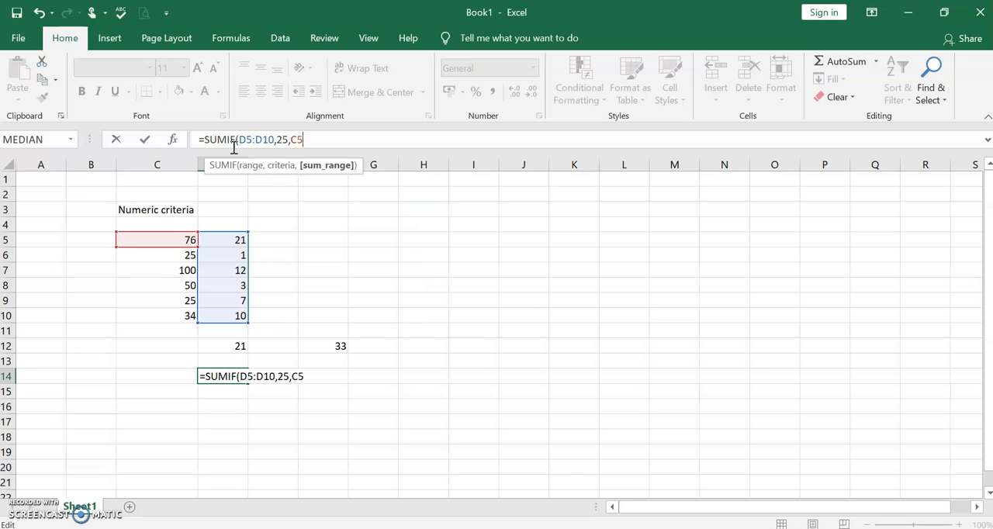
text(:C10)
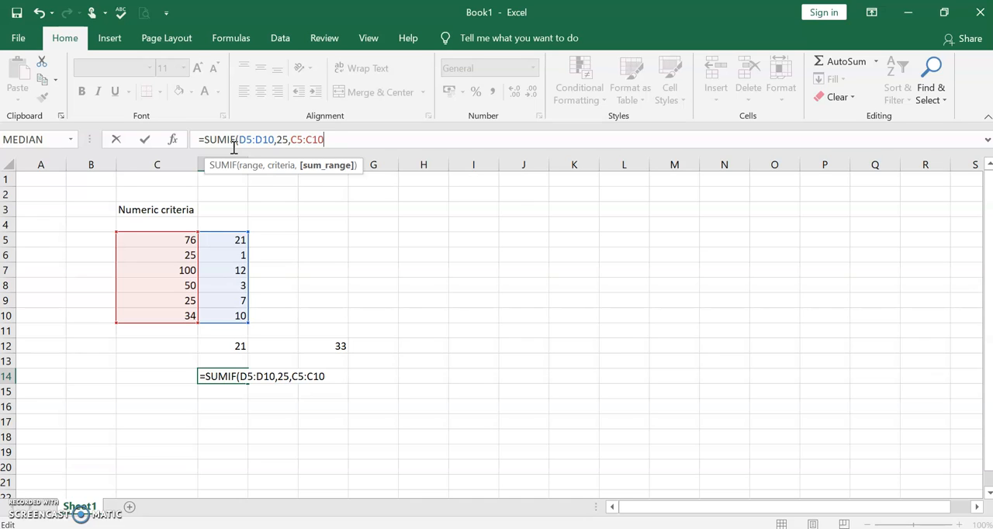
click(273, 139)
click(296, 141)
text())
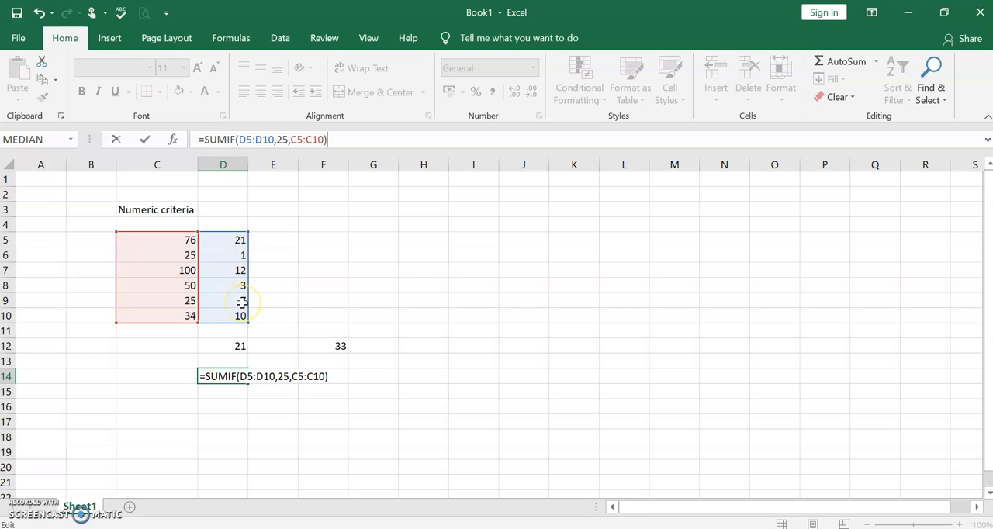
key(Return)
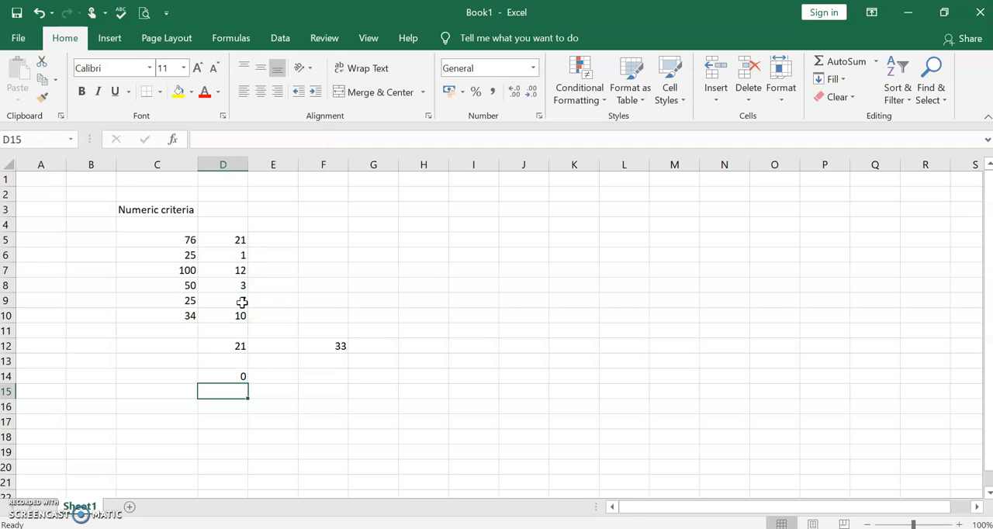
Review the SUMIF formula in cell D14 and clear the cell
click(230, 379)
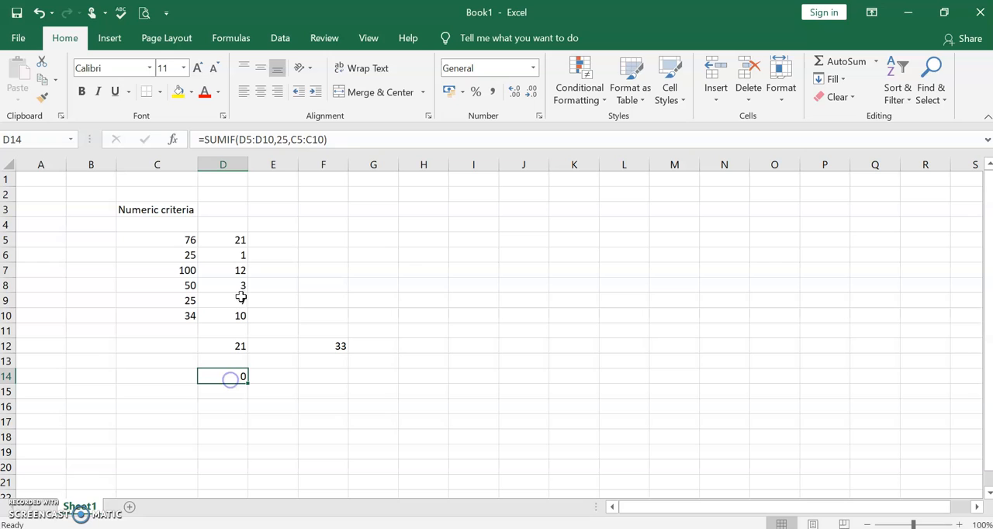
click(325, 140)
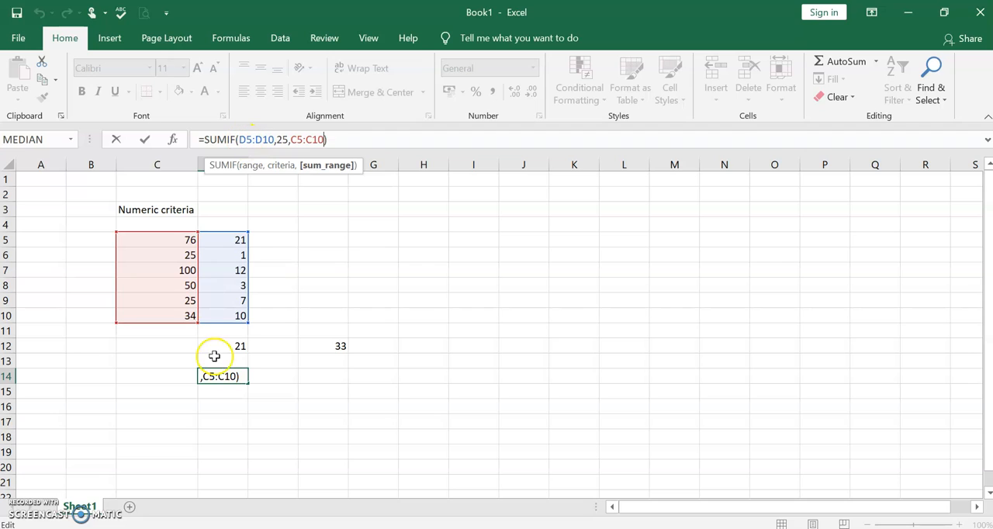
key(Return)
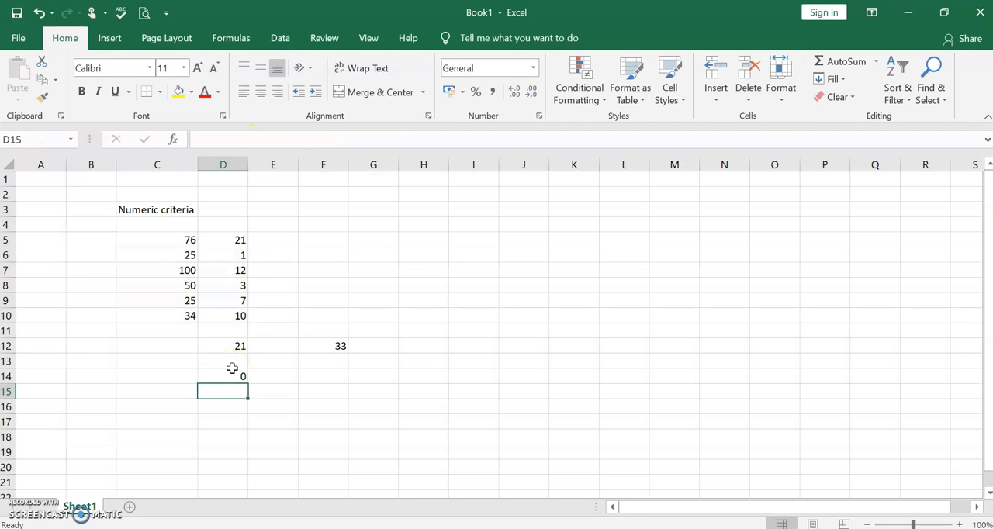
click(233, 373)
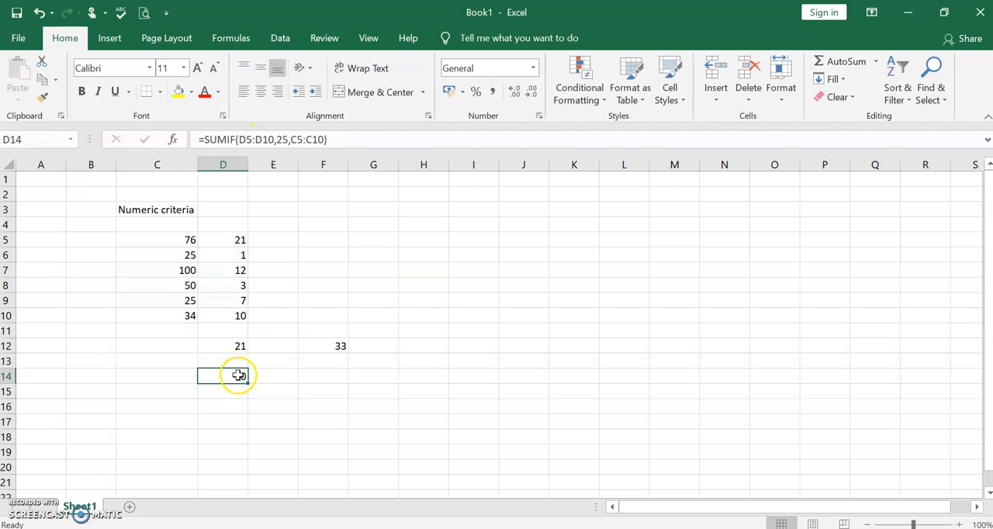
double_click(238, 376)
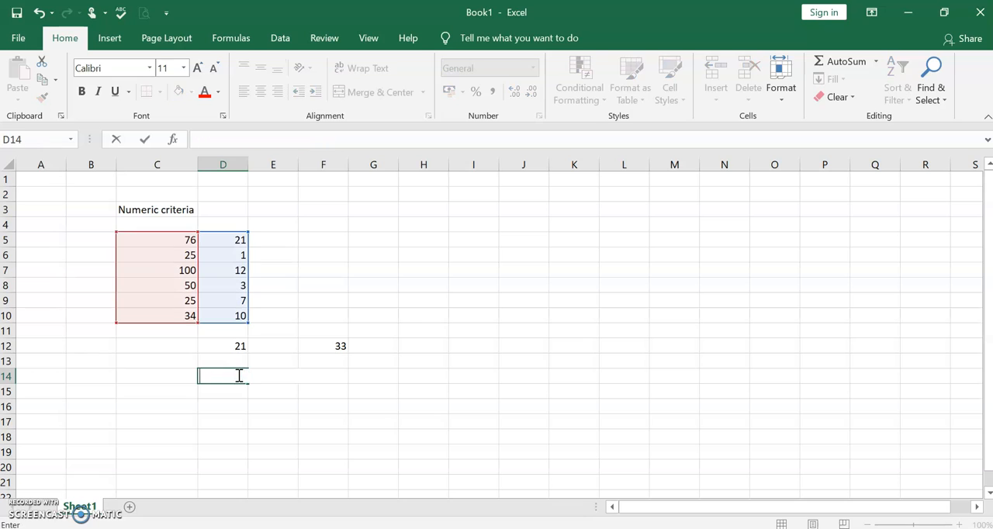
click(285, 411)
Begin a SUMIF formula in cell F5
double_click(326, 239)
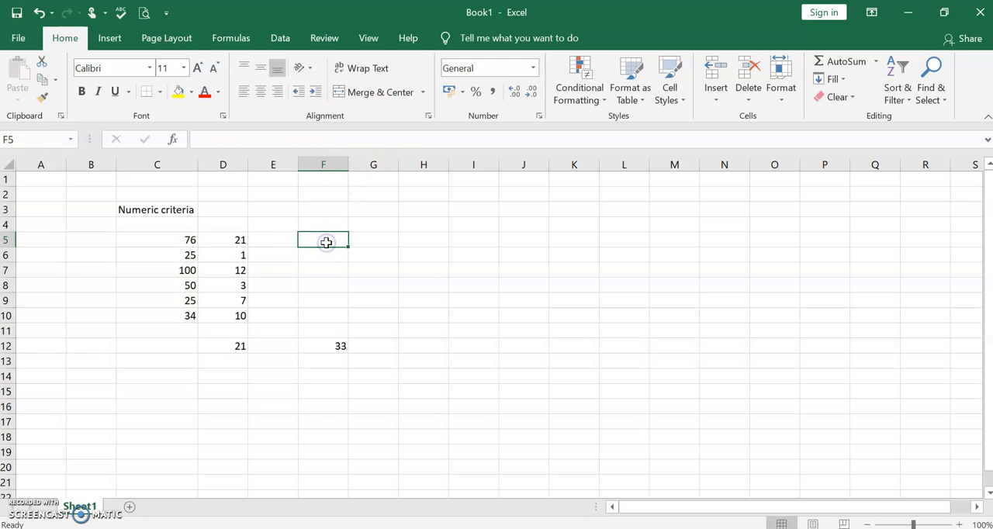
text(=)
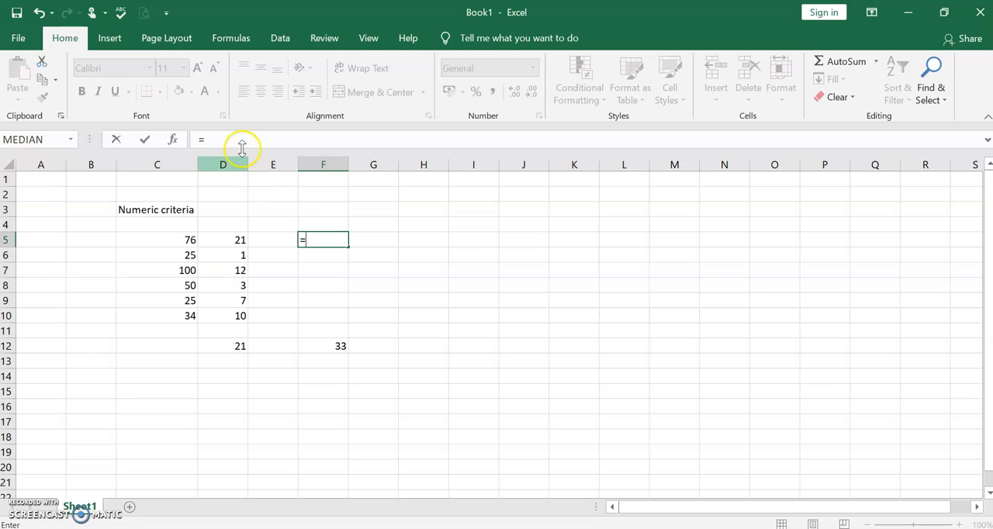
text(SUN)
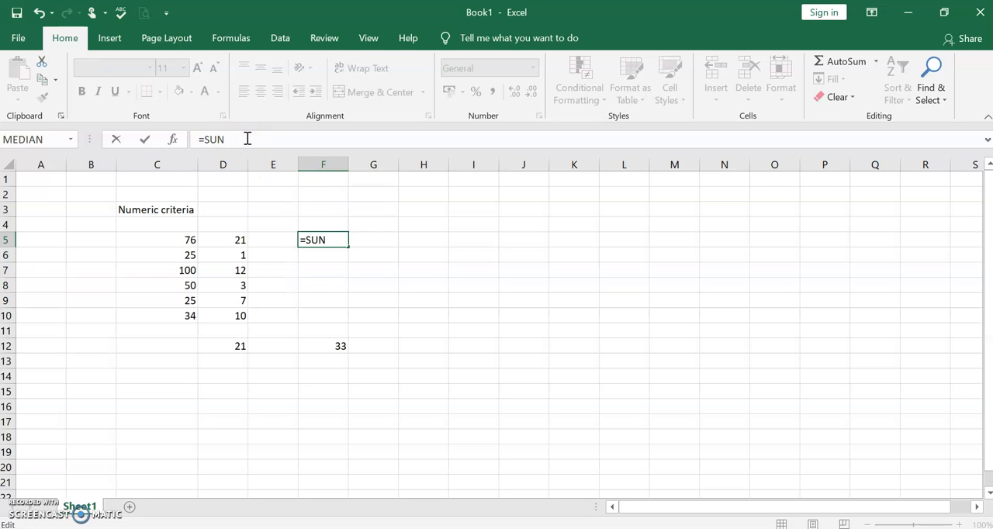
key(BackSpace)
text(MIF)
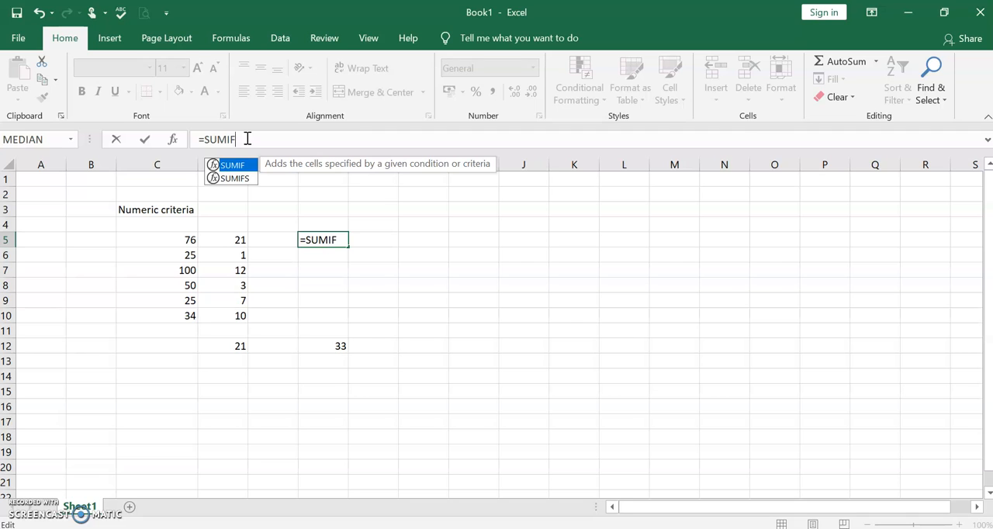
text((C)
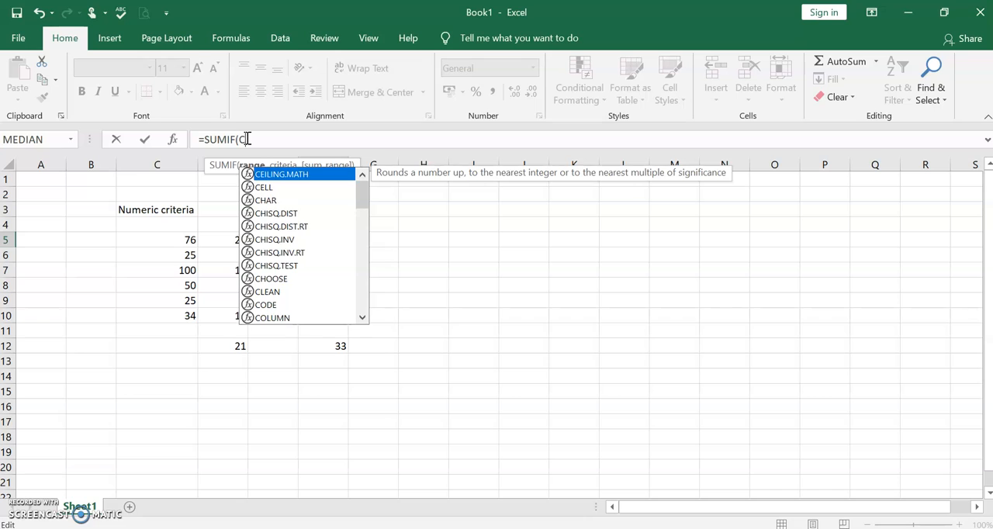
text(5")
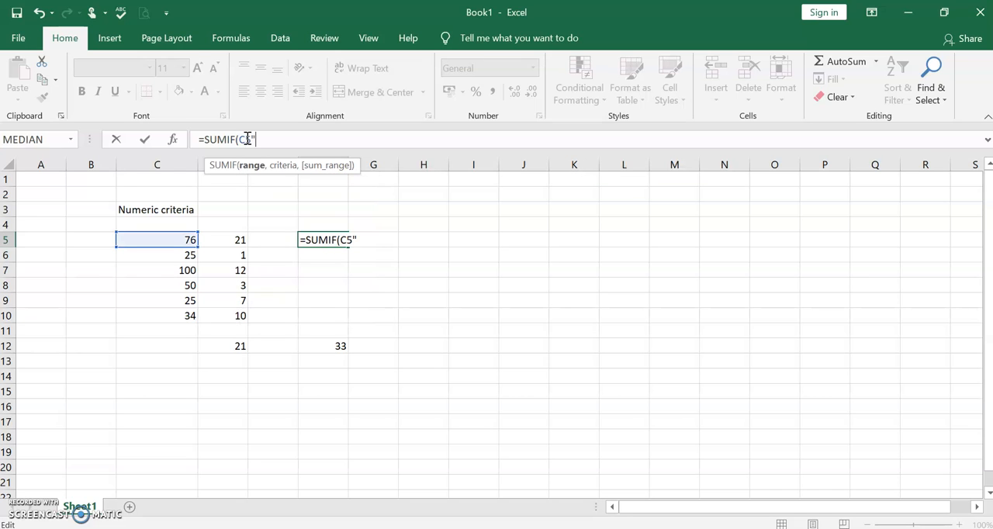
Enter C5:C10 as the range argument of the SUMIF formula in F5
key(BackSpace)
text(:C10)
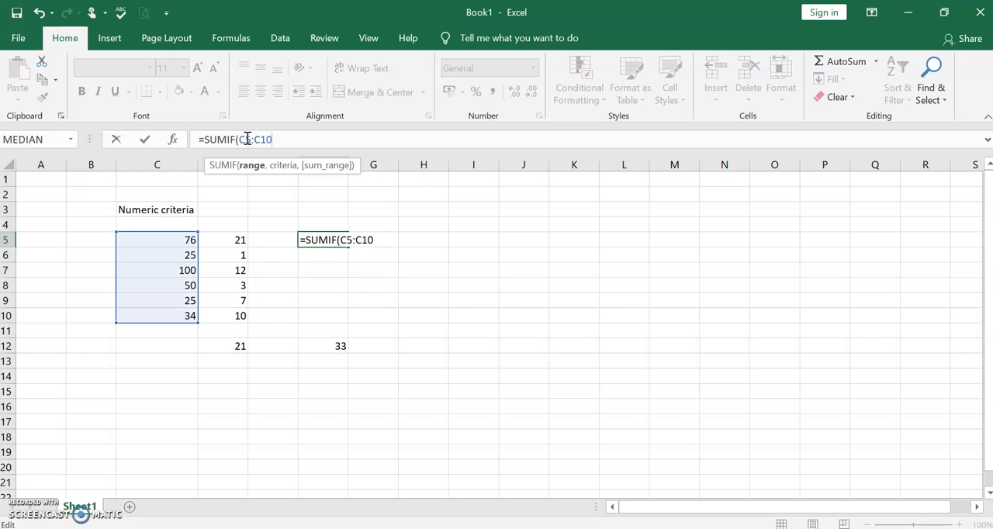
text(,)
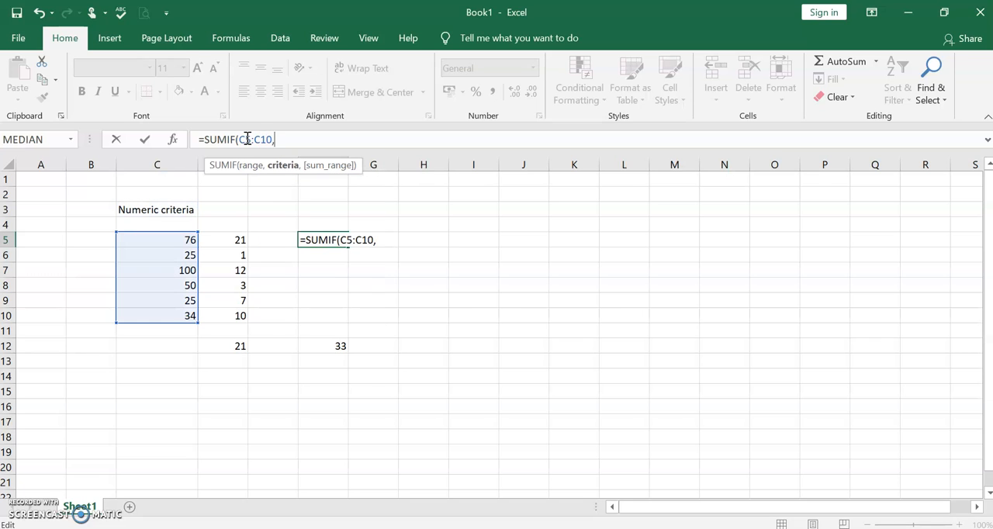
text(25,)
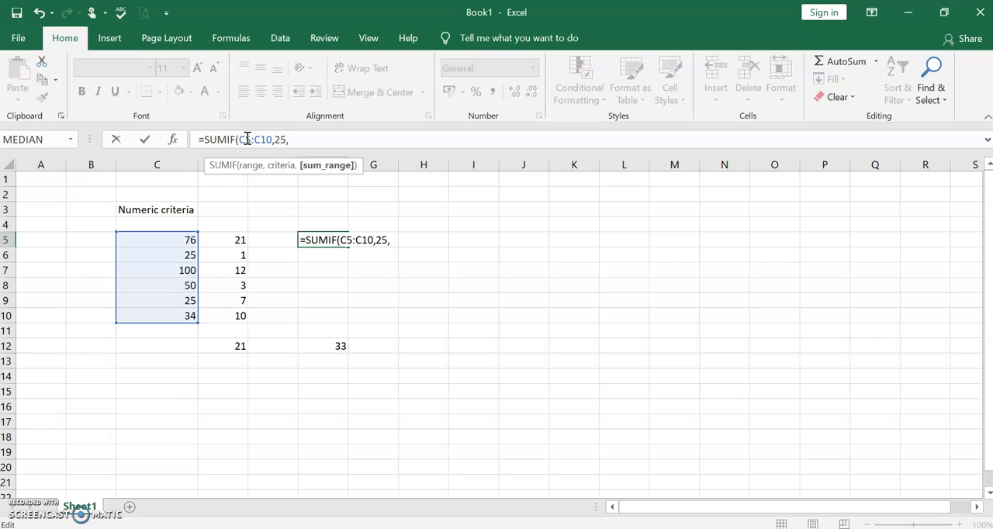
text(D)
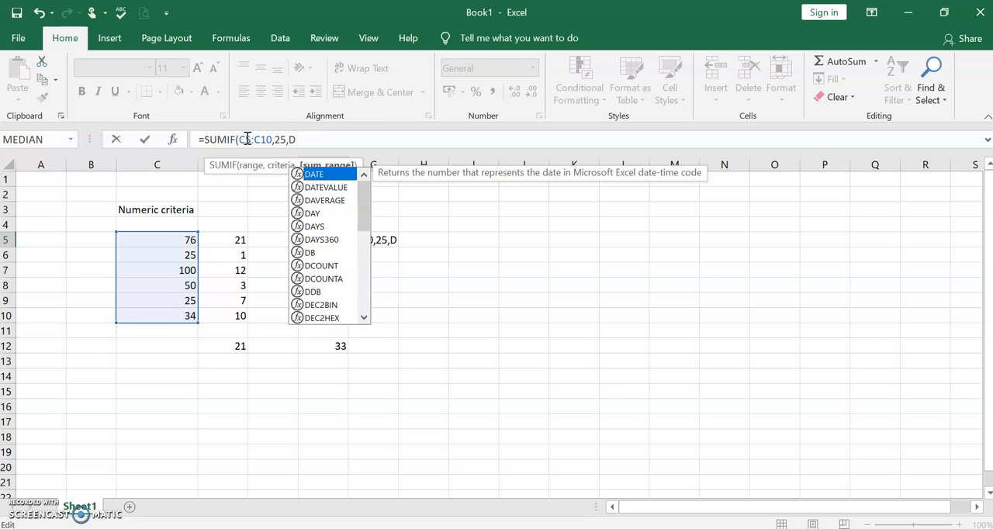
text(5:)
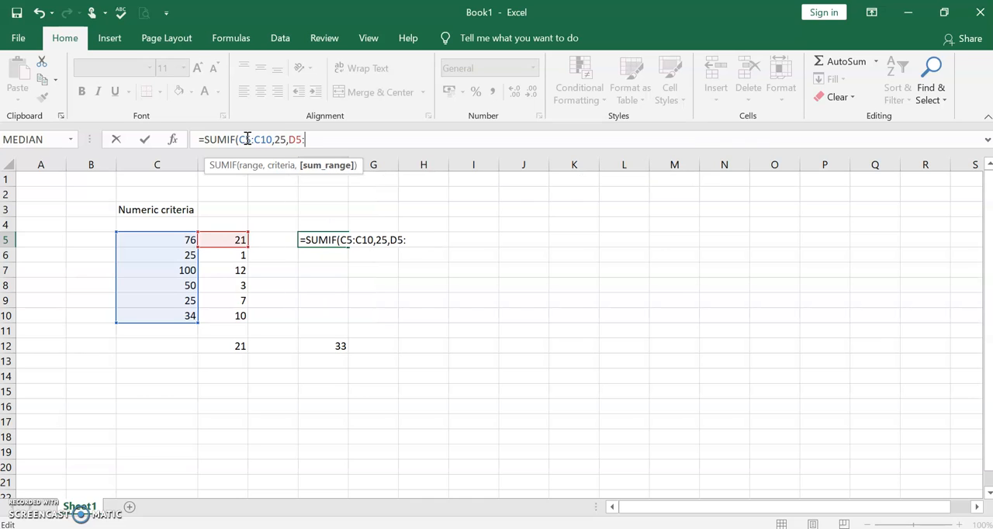
text(D10))
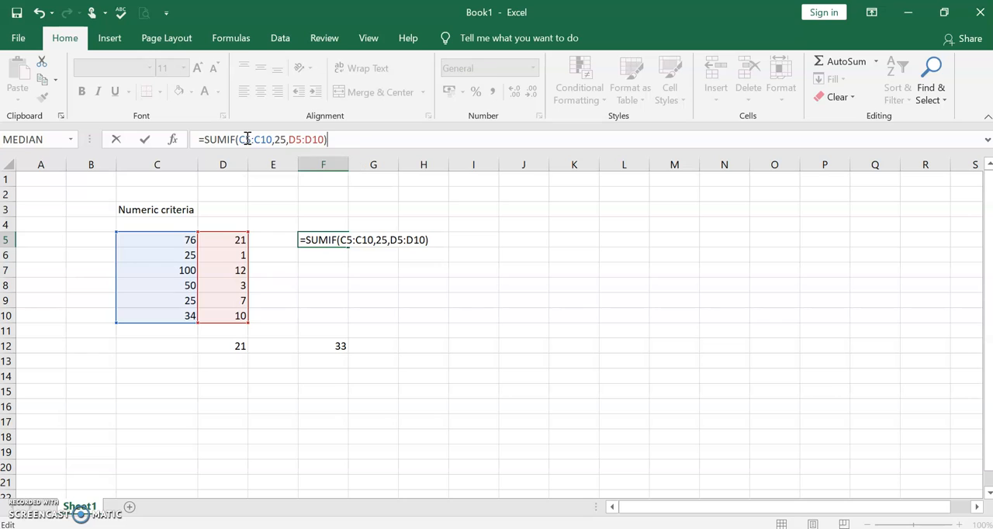
Complete the F5 formula as =SUMIF(C5:C10,25,D5:D10), with 25 as the criterion and D5:D10 as the sum range
key(Return)
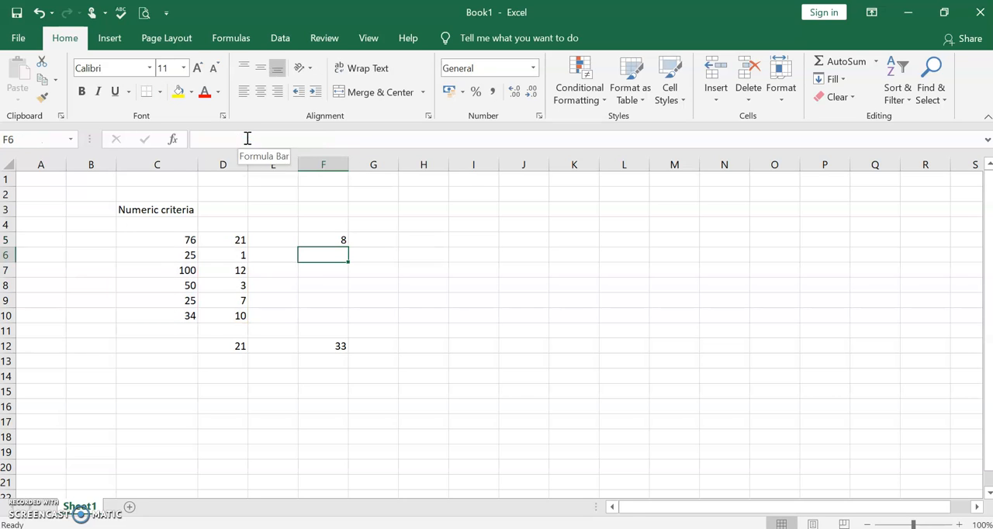
Compare the F5 SUMIF result with the cells in column C that equal 25 and their neighbouring values in column D
click(330, 237)
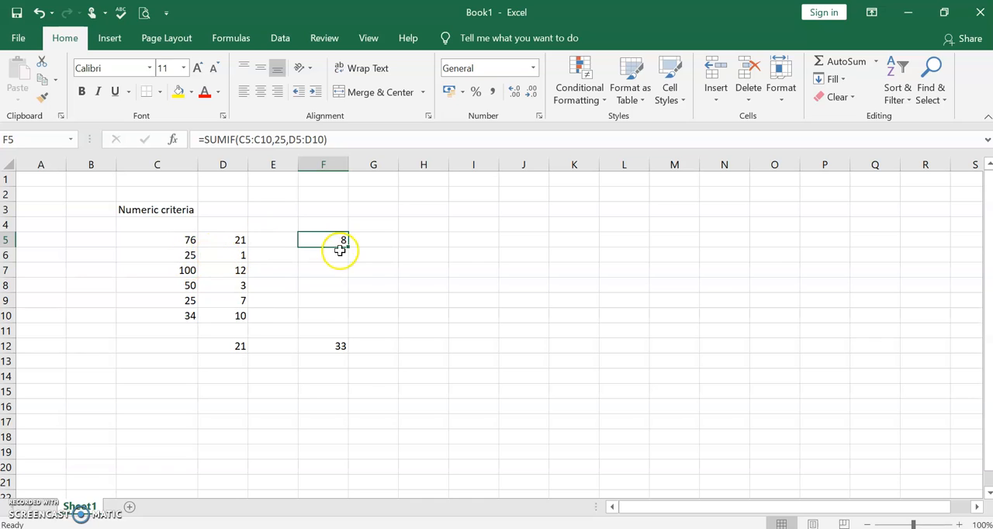
click(182, 257)
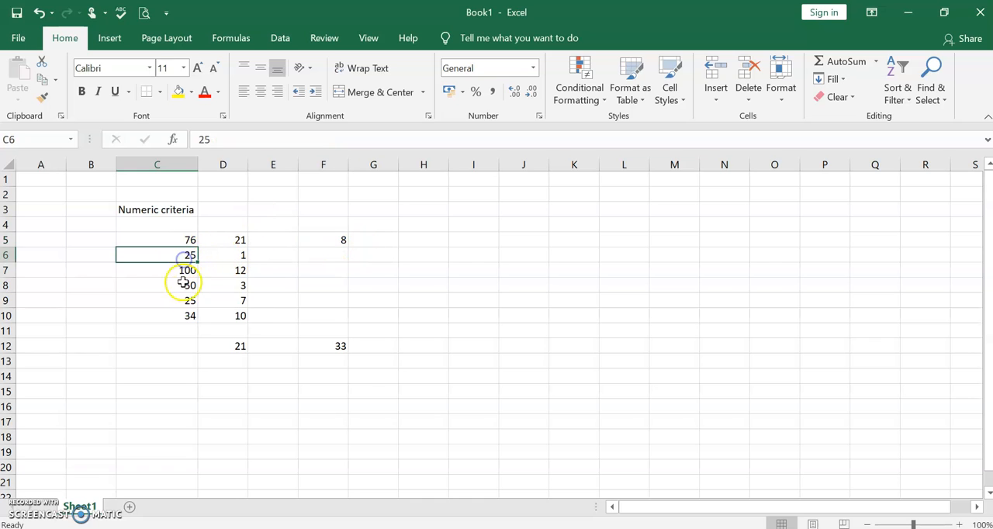
click(184, 303)
click(187, 256)
click(184, 302)
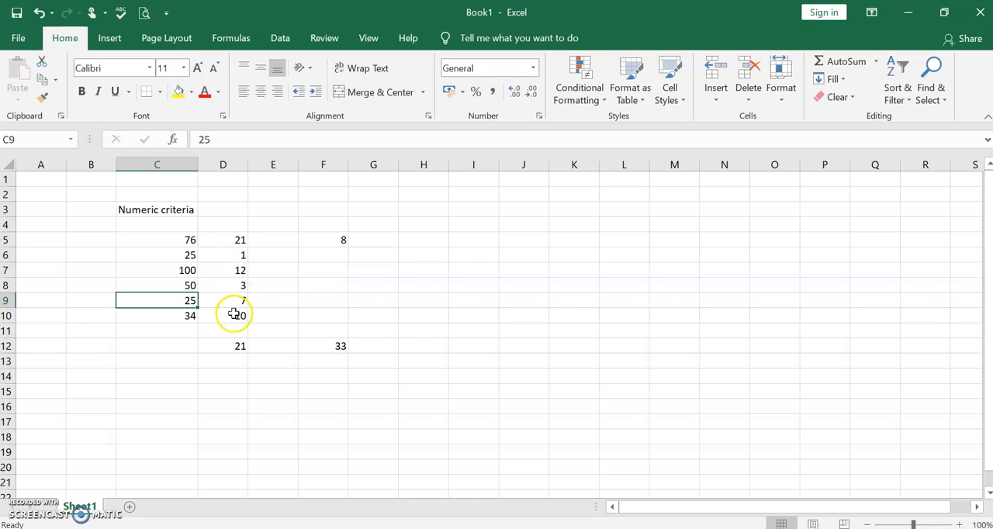
click(190, 255)
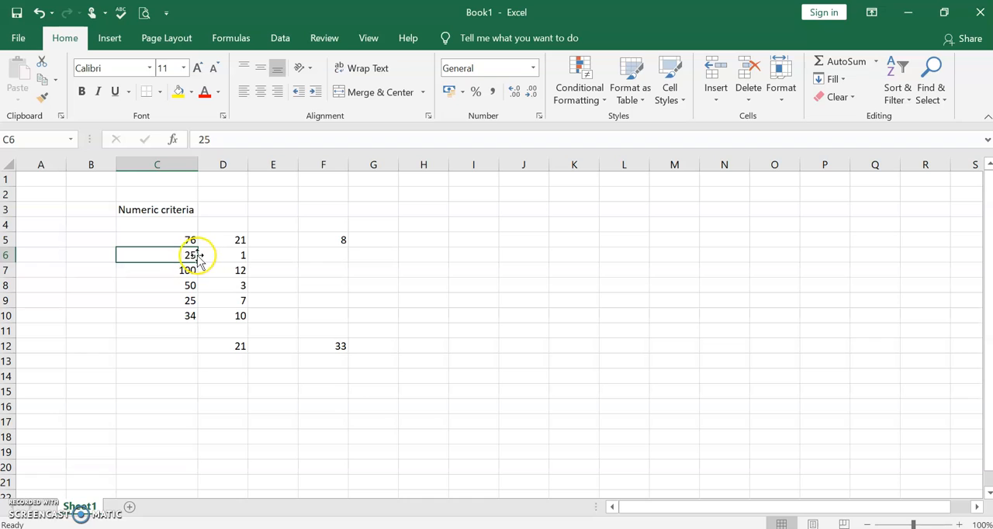
click(237, 254)
click(239, 300)
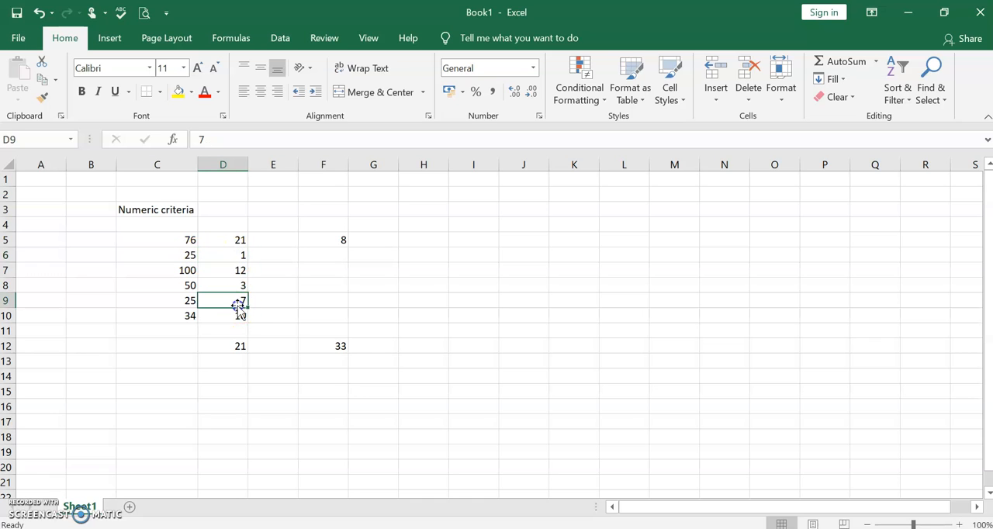
click(342, 239)
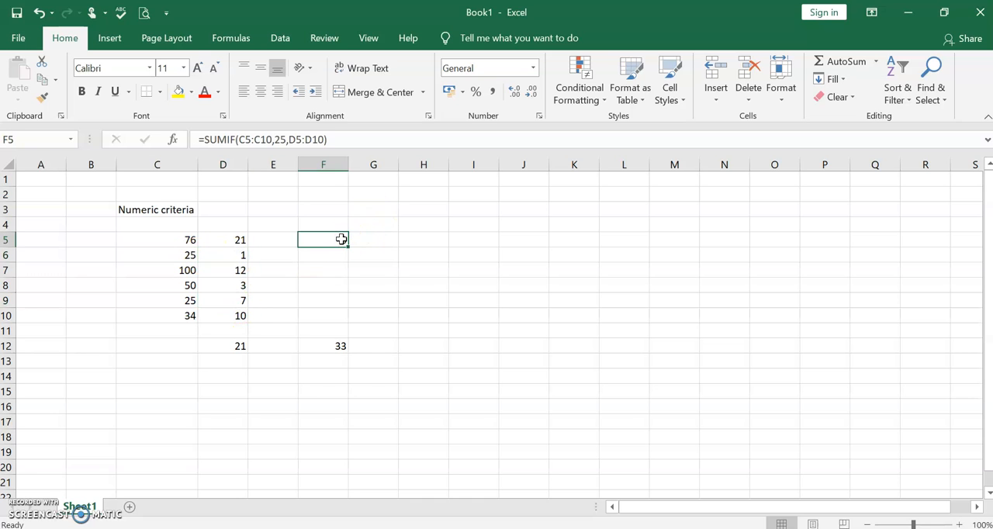
Change the criterion reference in the F12 SUMIF formula to D10, giving =SUMIF(D5:D10,"<="&D10)
click(231, 347)
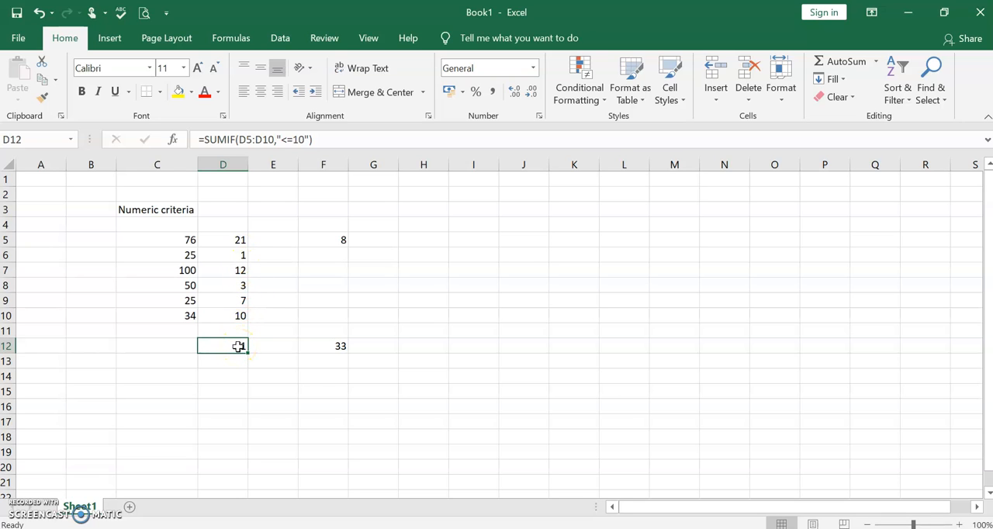
click(326, 346)
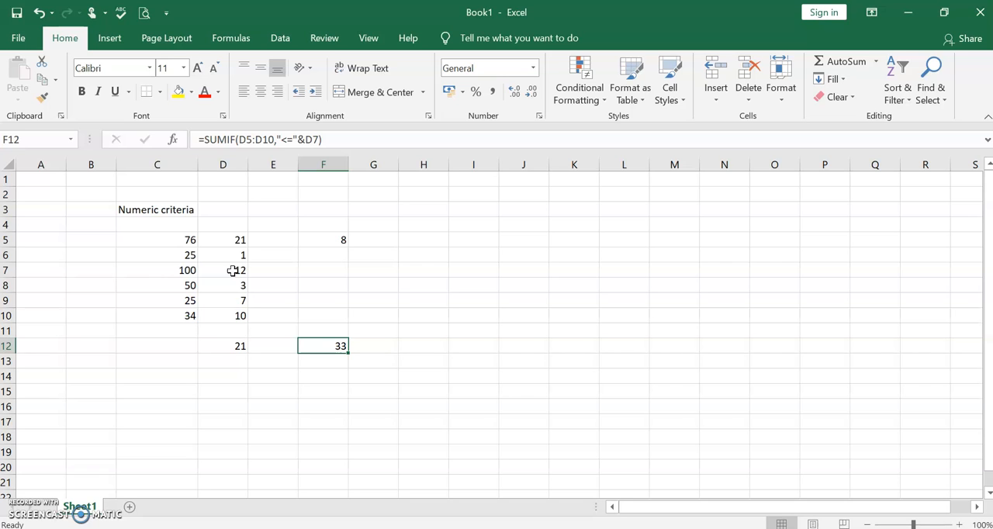
click(319, 139)
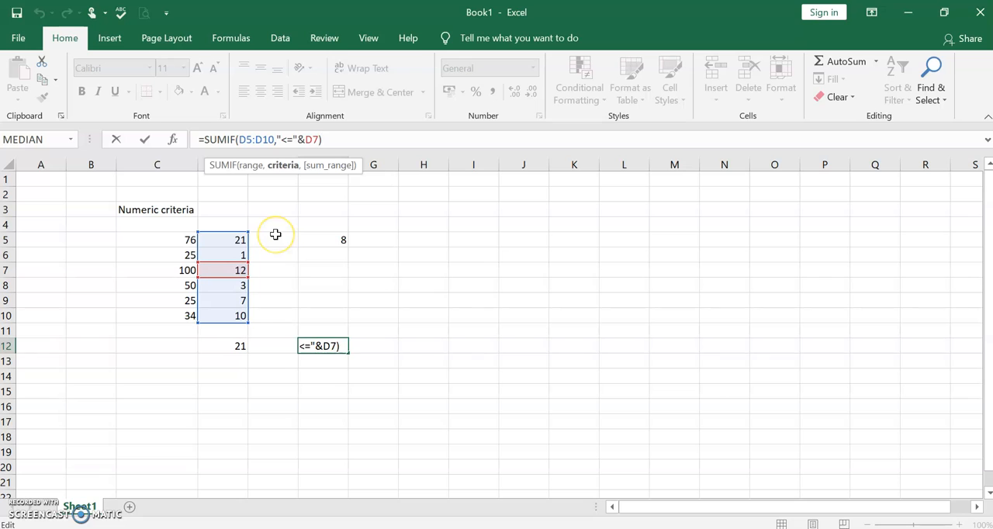
key(BackSpace)
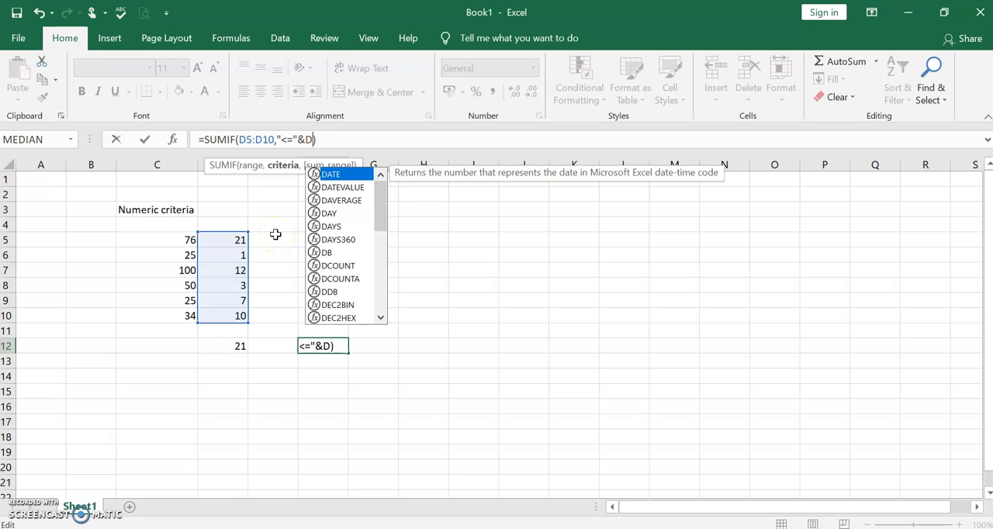
text(10)
key(Return)
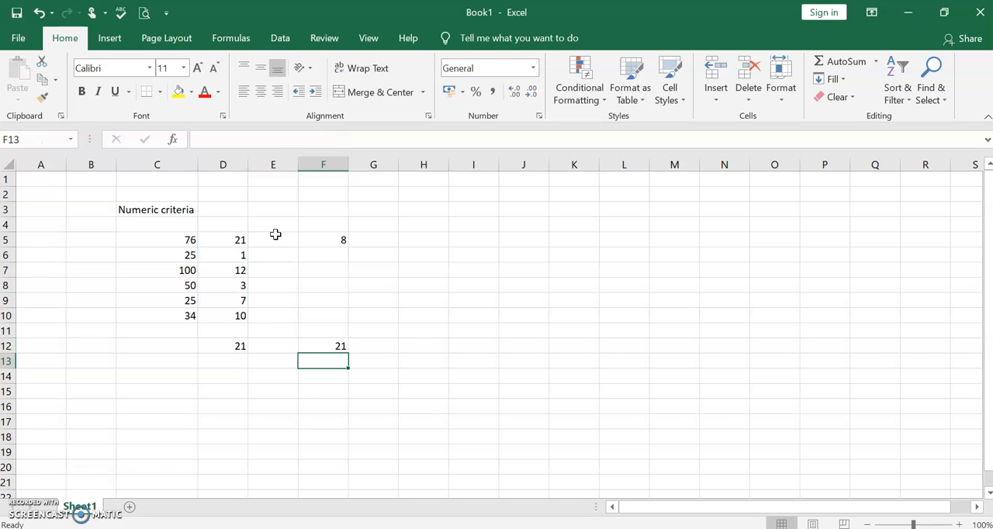
click(321, 346)
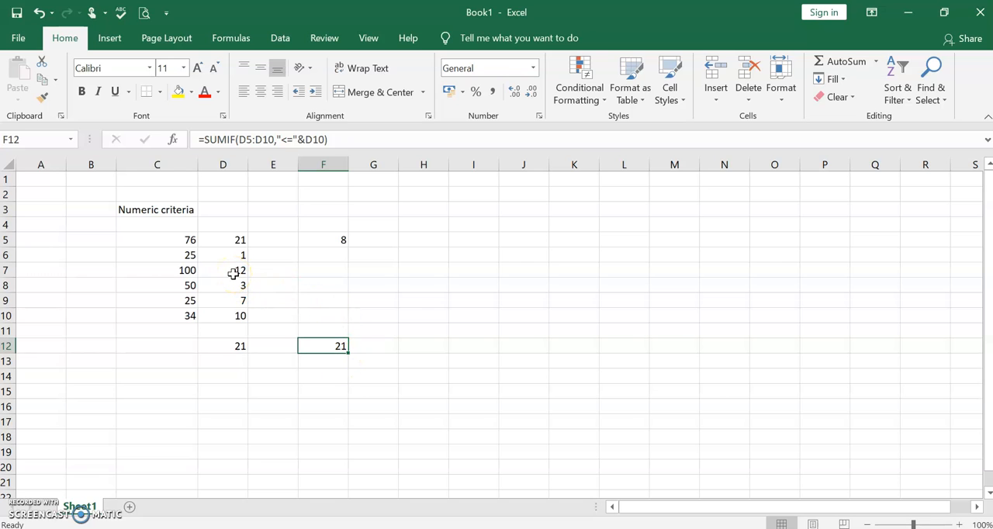
Begin a SUMIF formula in cell G5, up to its opening parenthesis
click(334, 239)
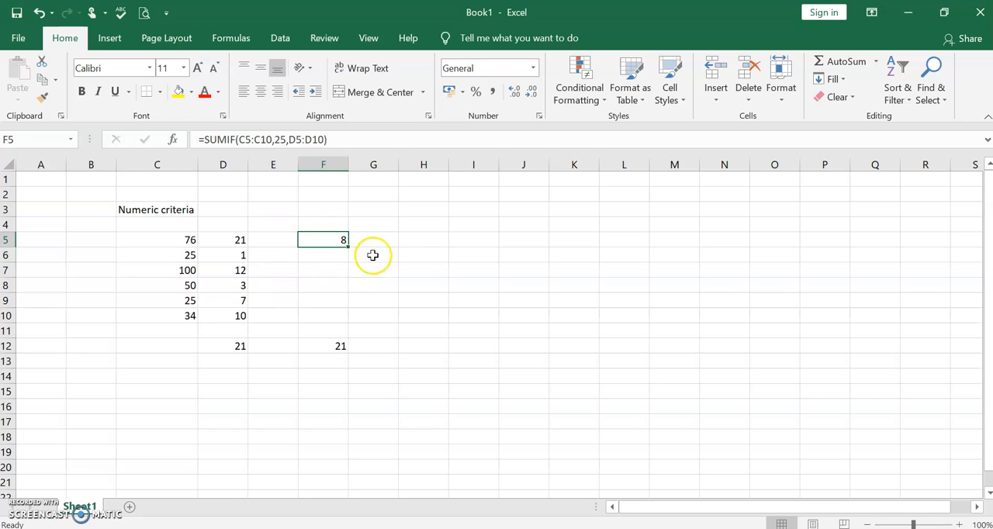
click(383, 240)
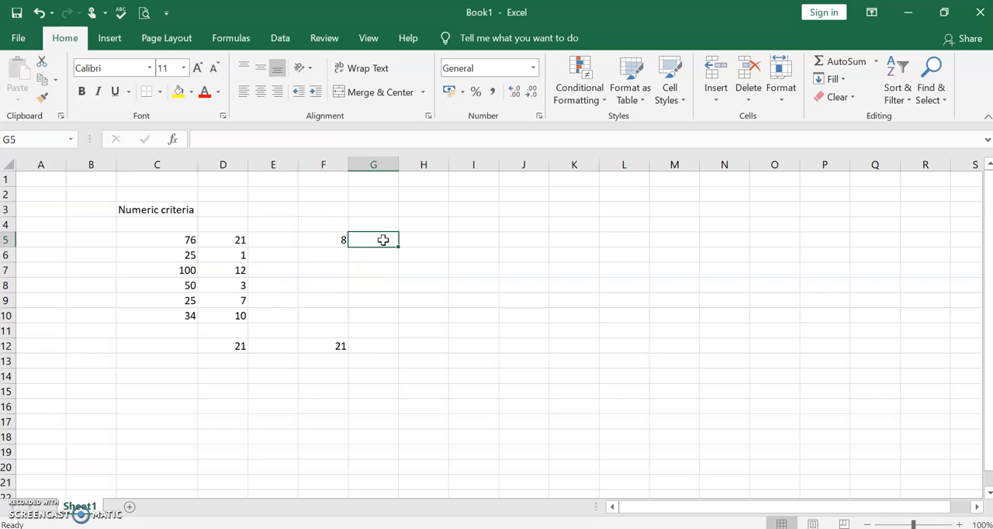
text(=)
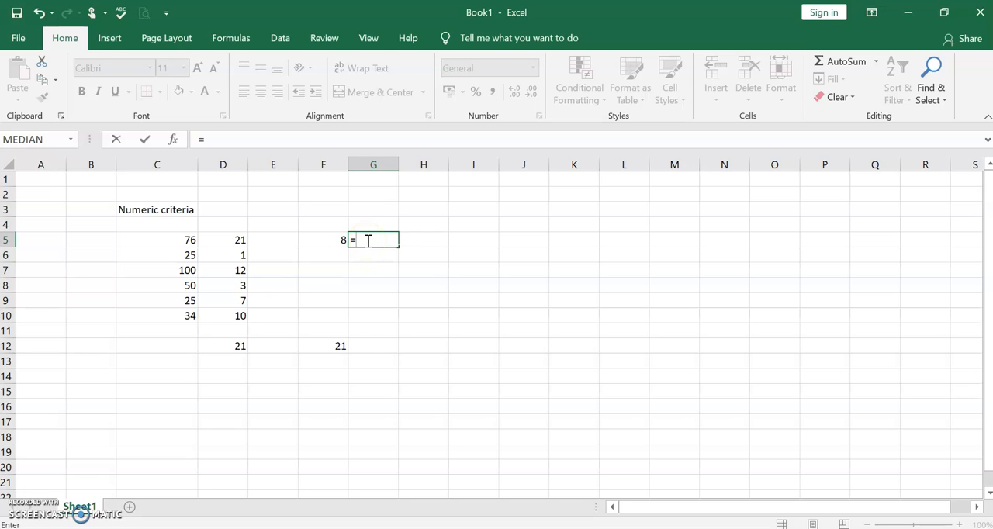
text(SUMI)
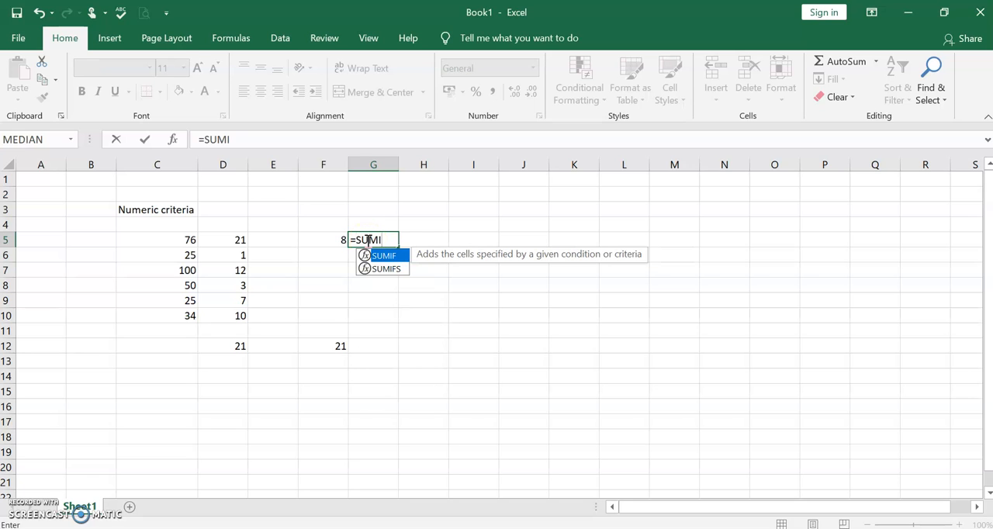
text(F()
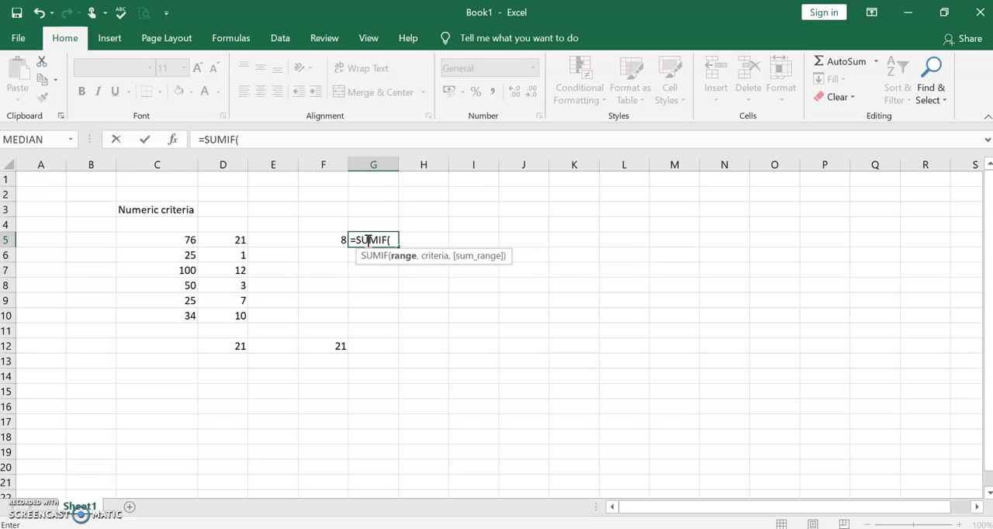
text(C5)
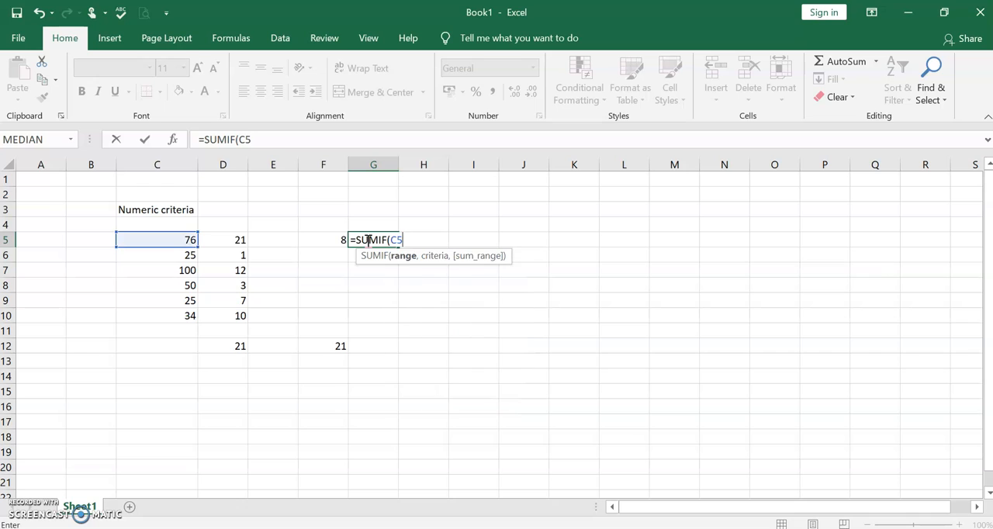
text(:C10)
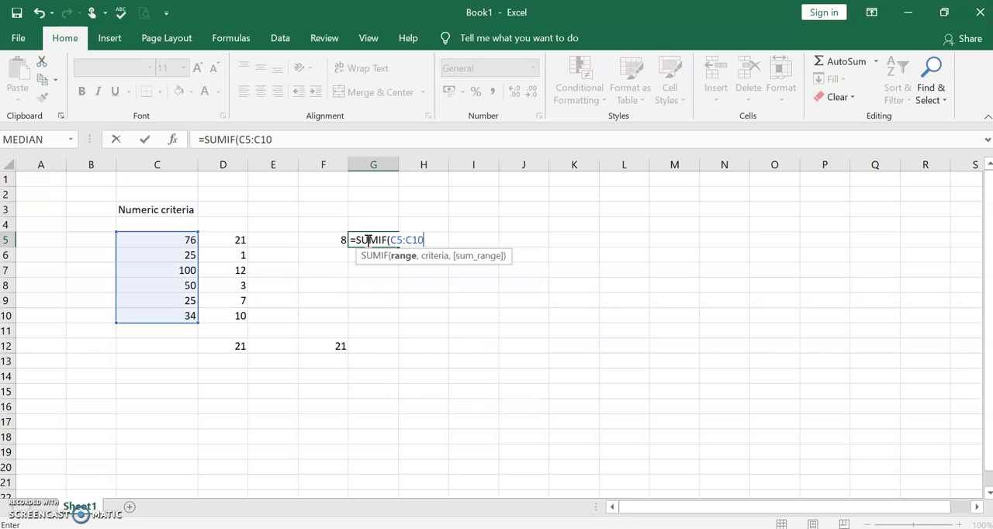
text(,)
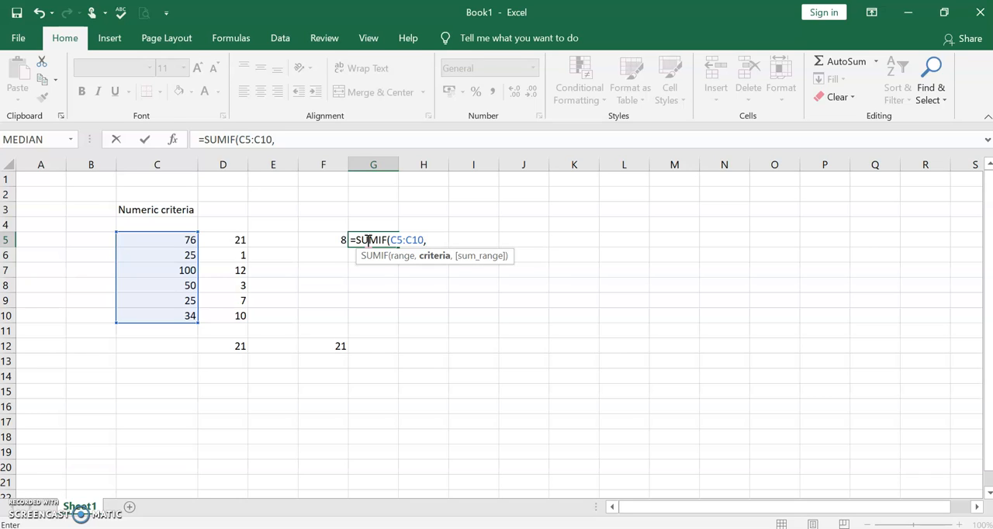
Enter C5:C10 as the range and cell C6 as the criterion of the G5 SUMIF formula
text(C6)
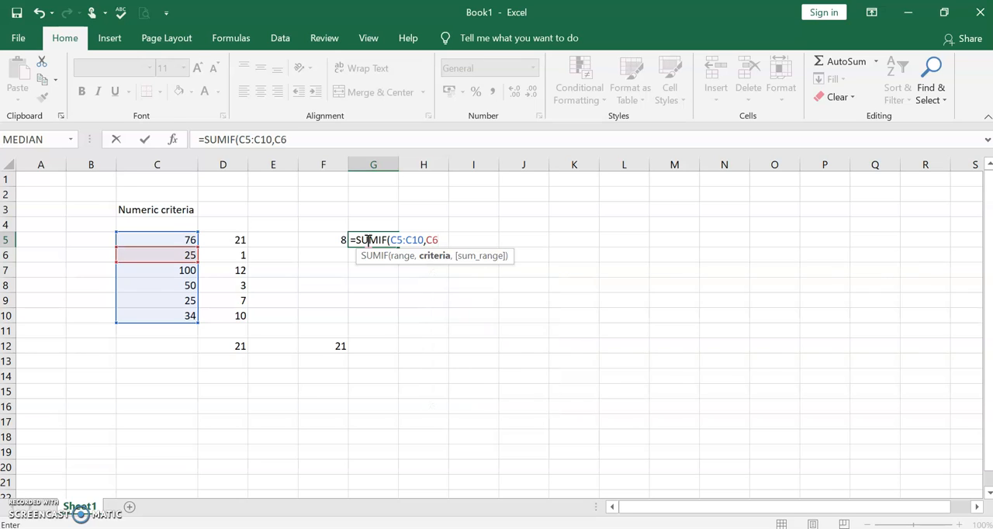
text(,)
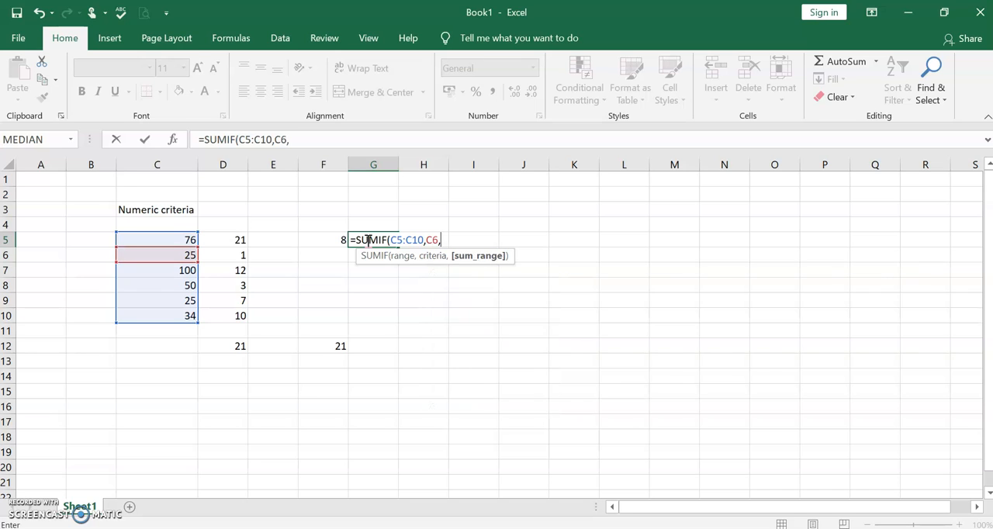
text(D)
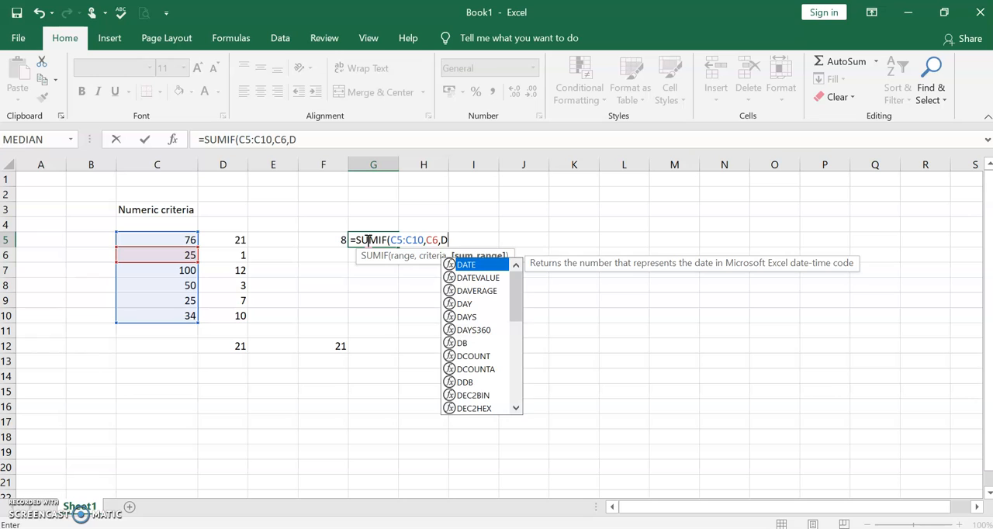
text(5)
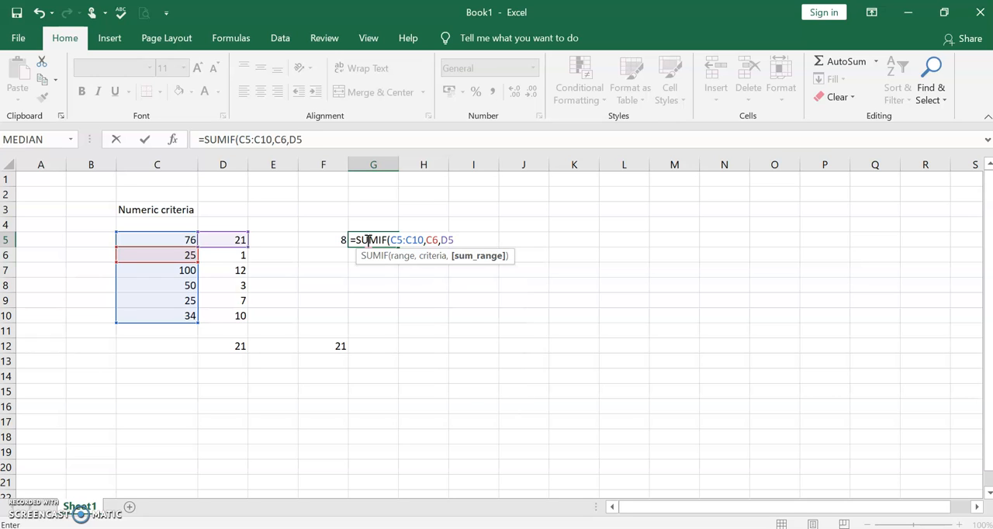
text(:C)
Complete the G5 SUMIF formula with D5:D10 as the sum range and review its criterion cell C6
key(BackSpace)
text(D10))
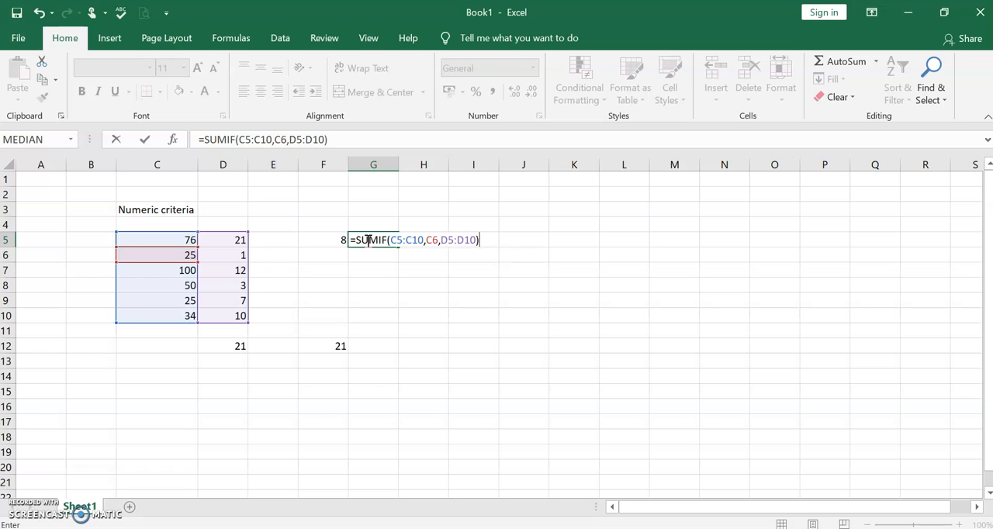
key(Return)
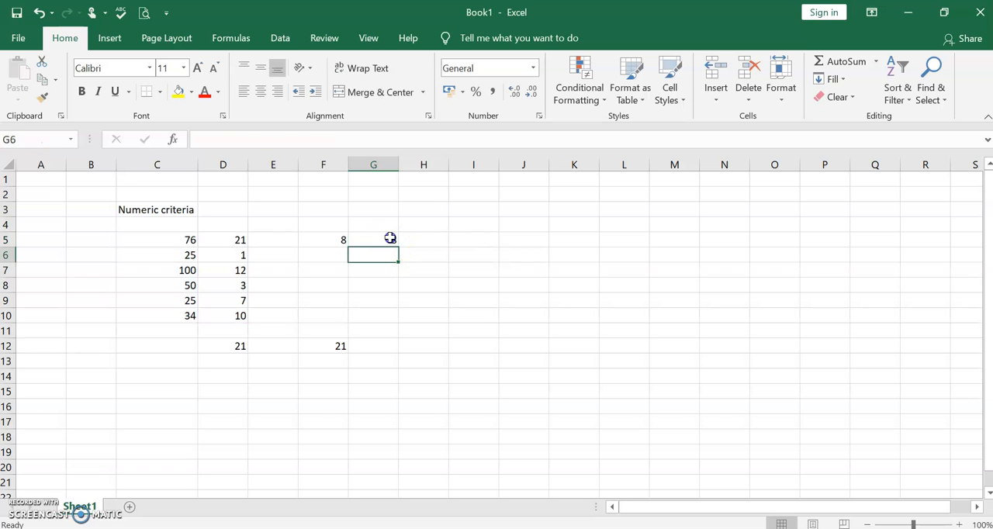
click(388, 239)
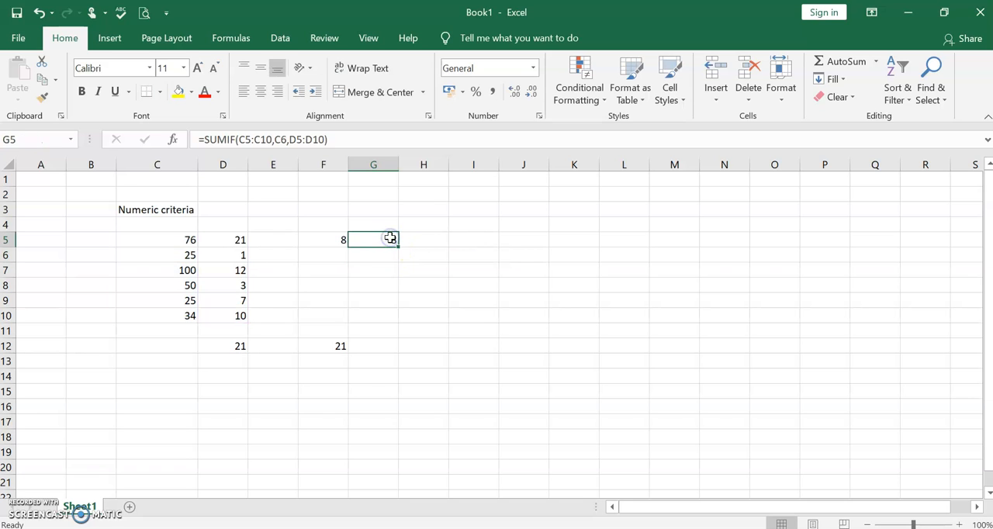
click(170, 258)
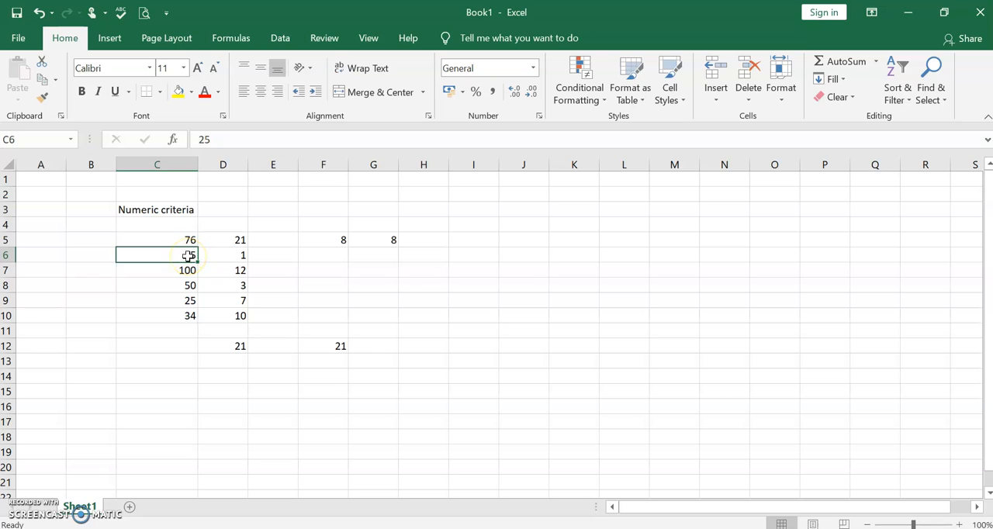
click(392, 242)
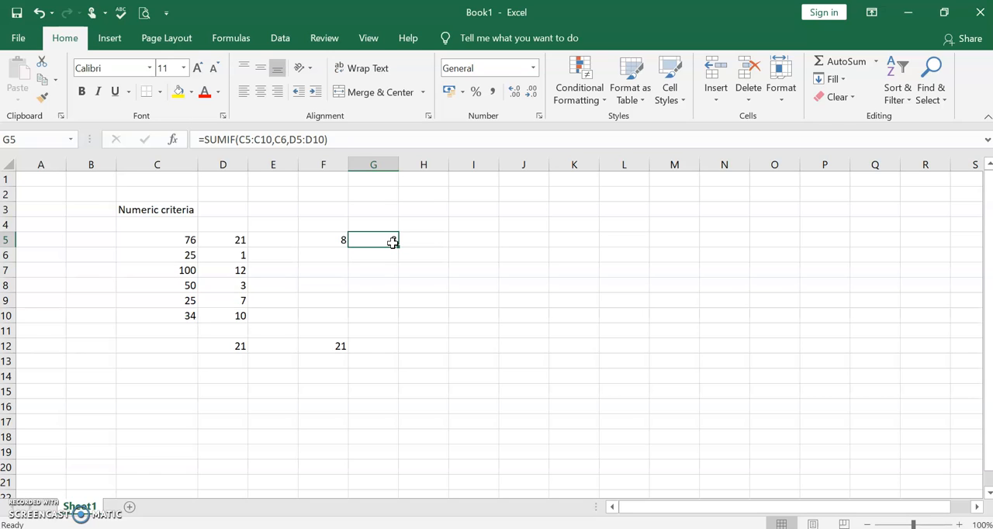
Enter the heading Text Criteria in cell I3
click(471, 209)
text(tEXT Creite==)
key(BackSpace)
key(BackSpace)
key(BackSpace)
key(BackSpace)
key(BackSpace)
key(BackSpace)
text(iteria)
key(BackSpace)
key(BackSpace)
text(ria)
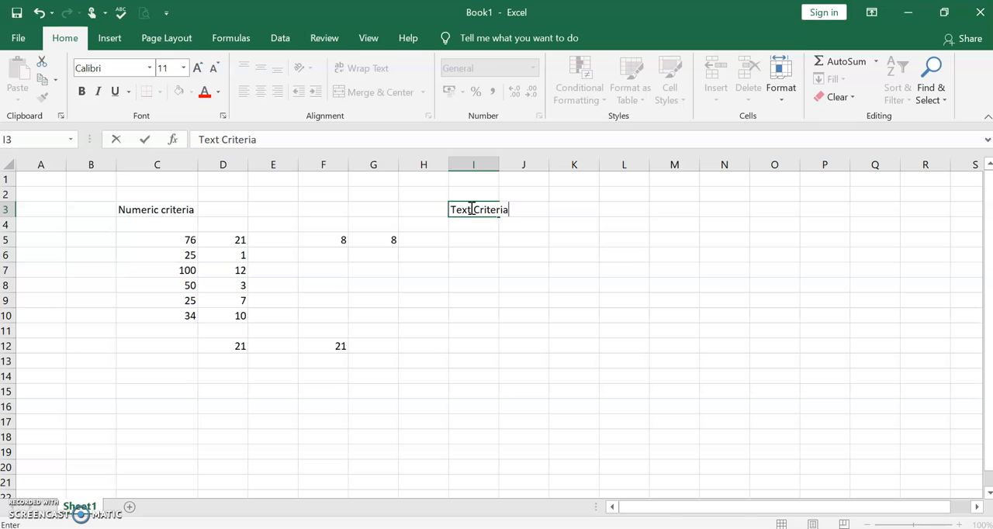
click(471, 266)
Enter Circle in cell I5 as the first text entry under the Text Criteria heading
click(470, 244)
text(C)
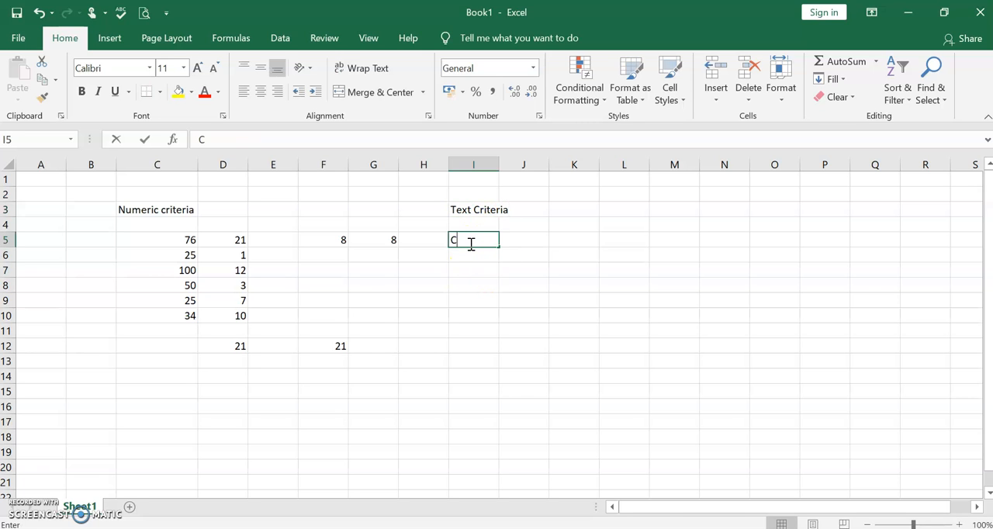
text(ircle)
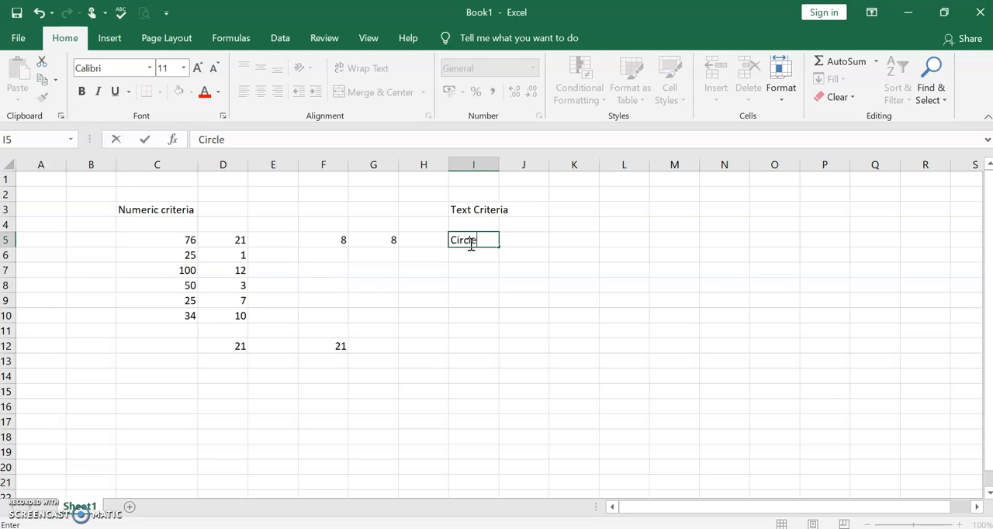
key(Return)
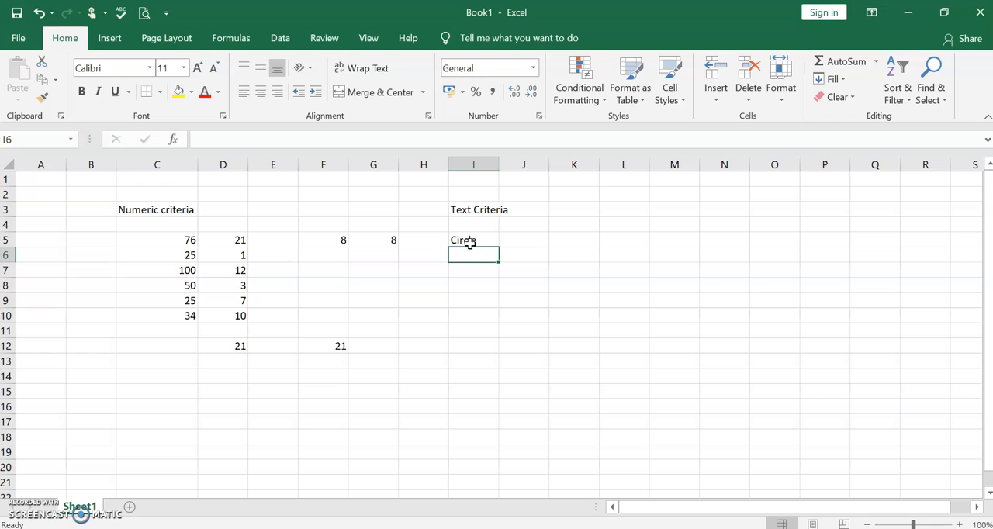
Enter triangle in cell I6 and circle in cell I7
text(tria)
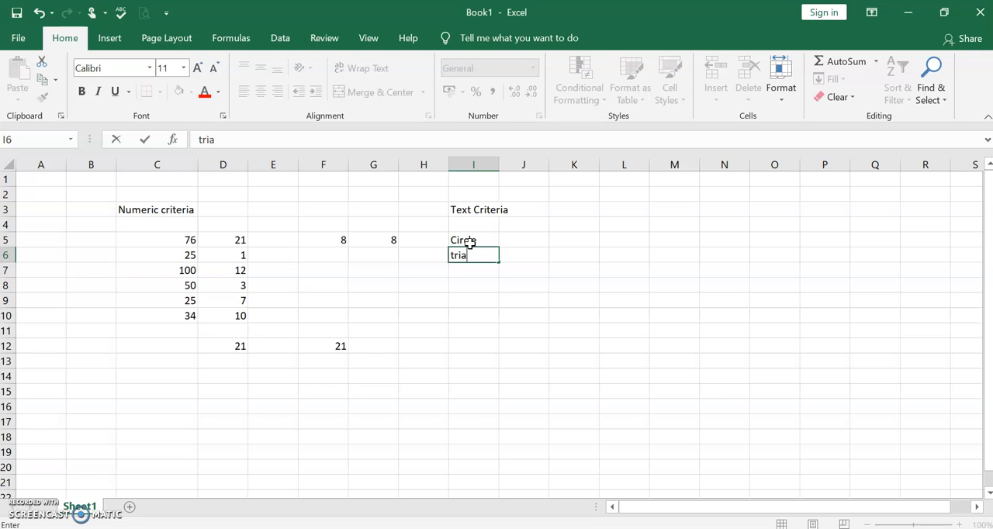
text(ngle)
key(Return)
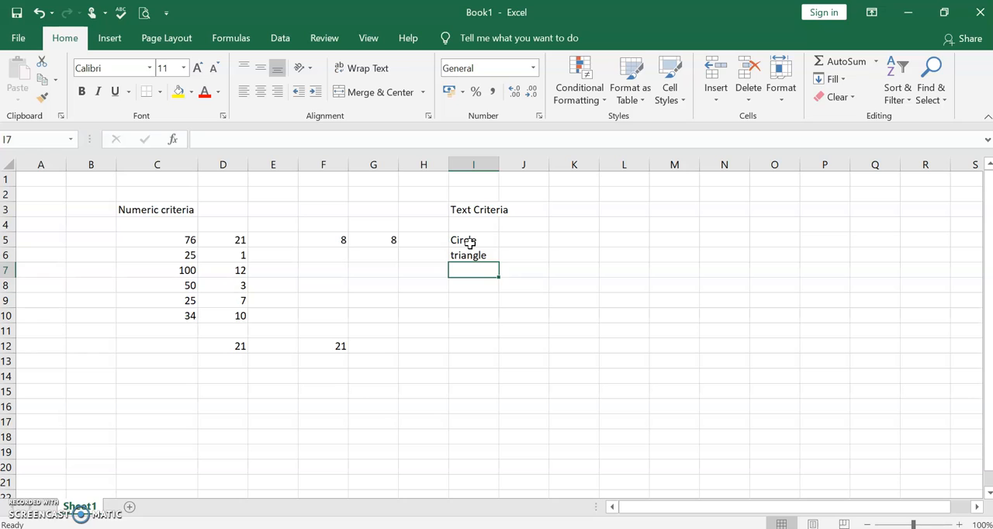
text(circle)
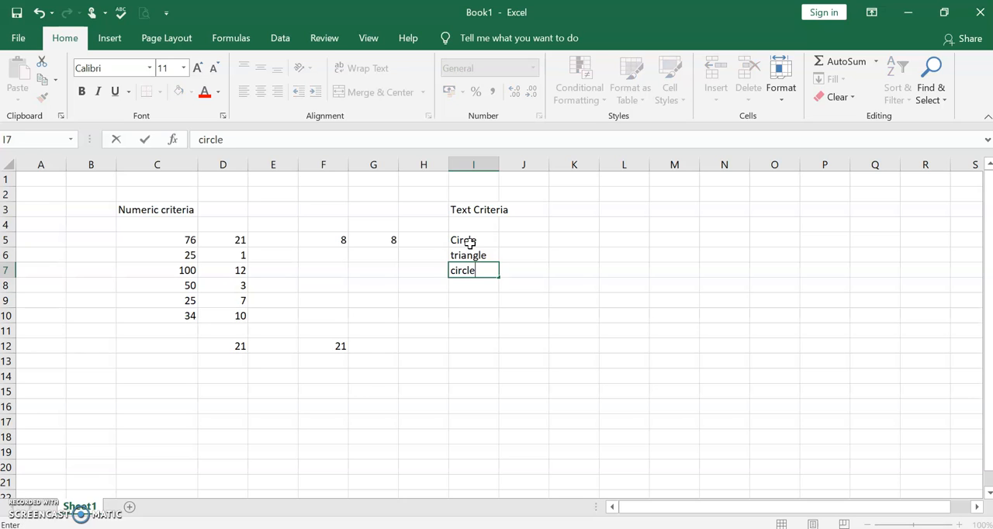
click(461, 284)
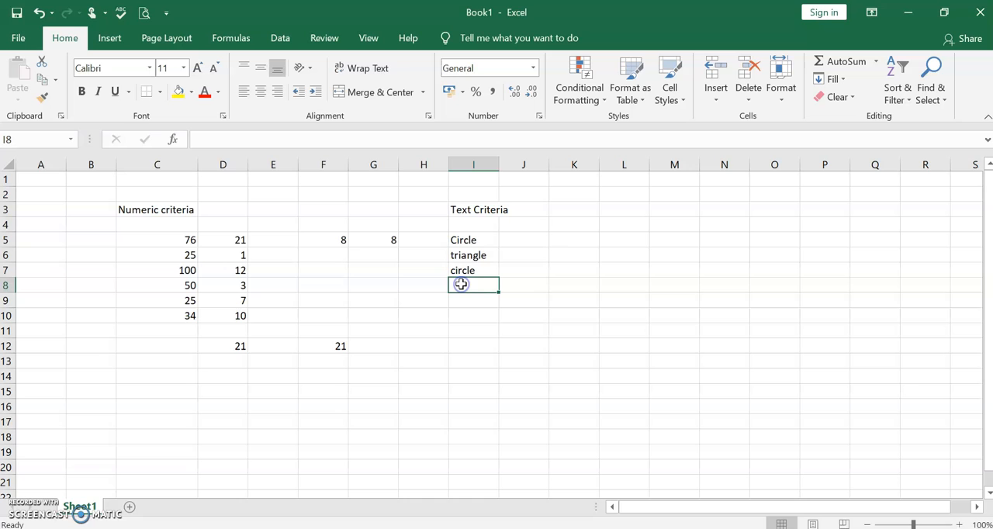
Extend the text in cell I5 to read Circle A
click(487, 239)
double_click(487, 240)
text(A)
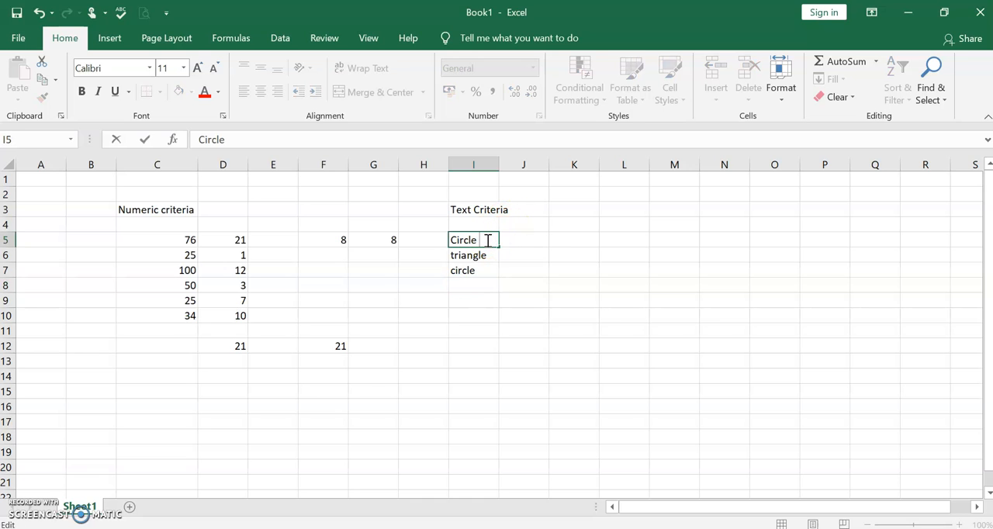
click(486, 270)
double_click(488, 270)
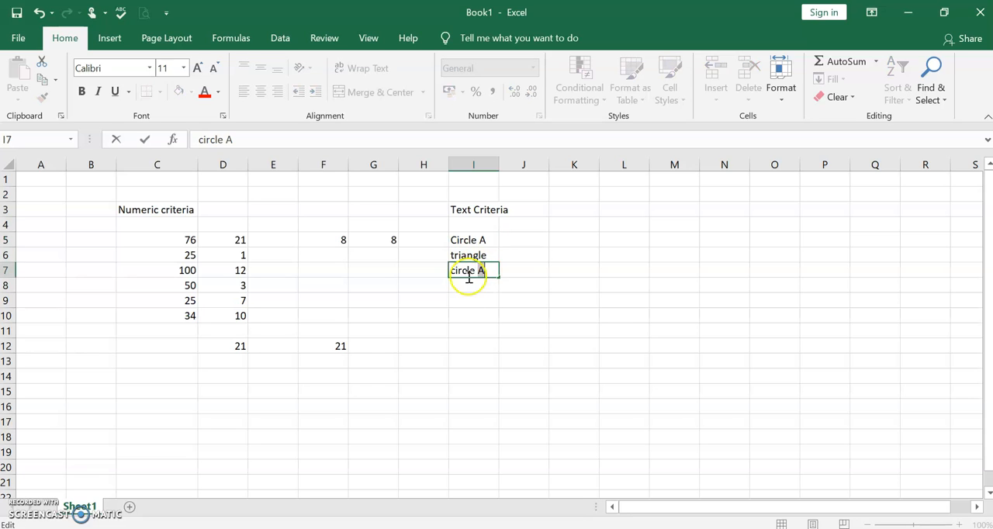
key(BackSpace)
key(BackSpace)
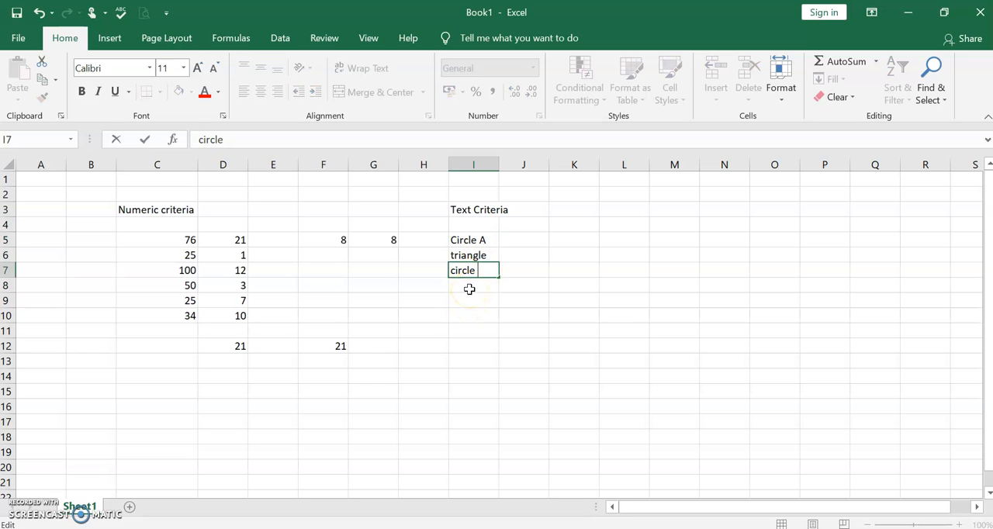
Enter Circle B in cell I8 and Triangle A in cell I9
click(469, 288)
text(C)
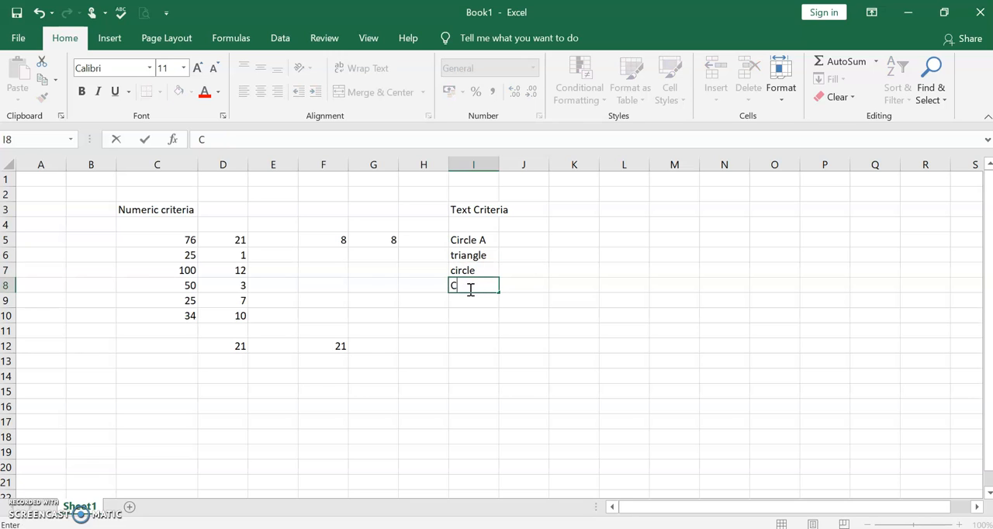
text(ircle B)
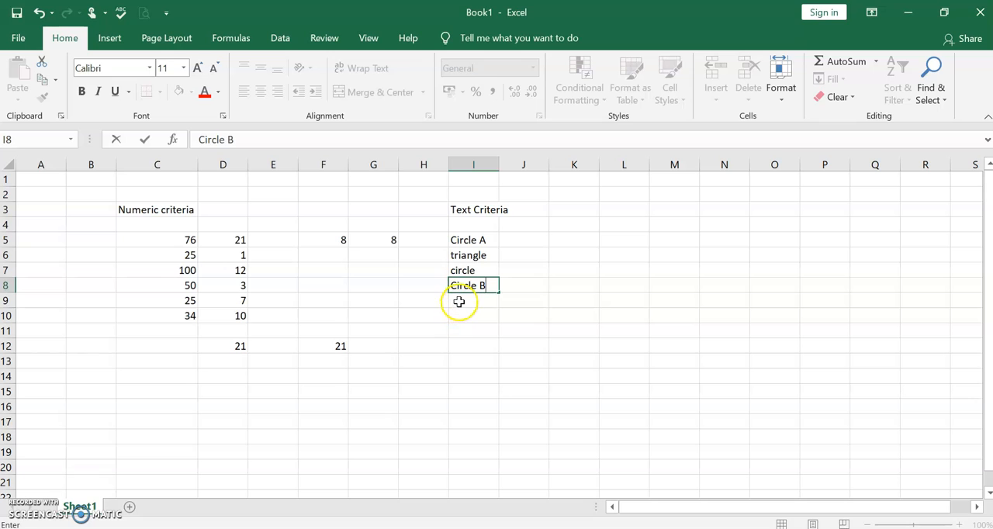
click(458, 305)
text(Triangle A)
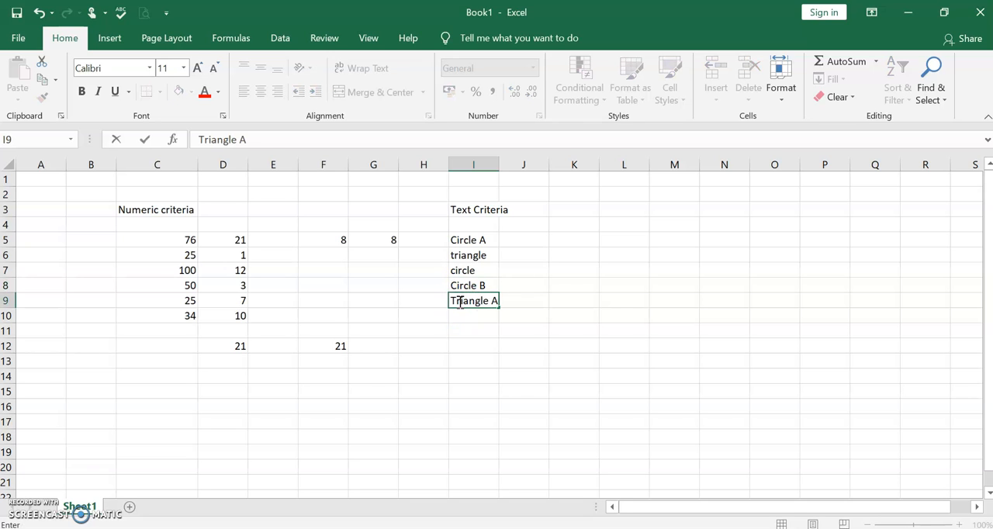
Capitalise the first letters of the entries in I7 and I6 so they read Circle and Triangle
click(469, 270)
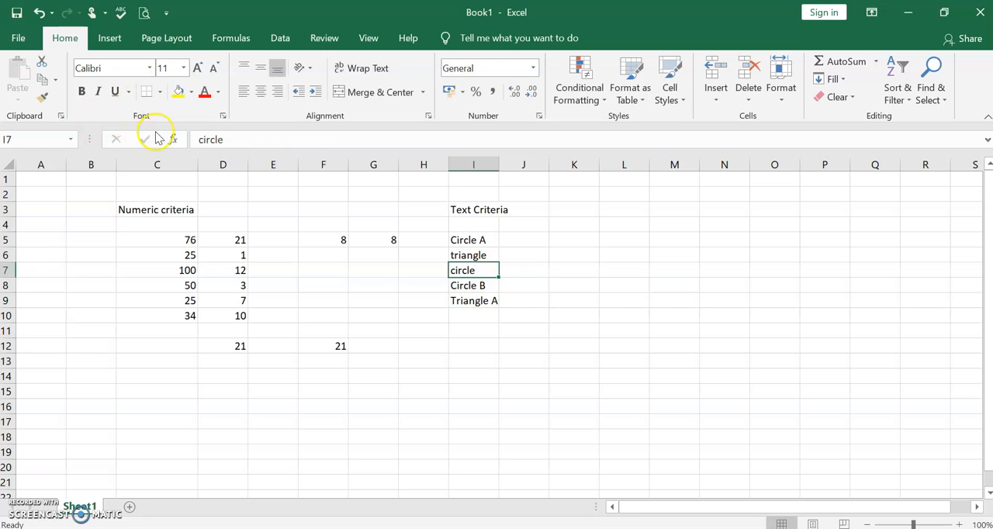
click(202, 139)
key(BackSpace)
text(C)
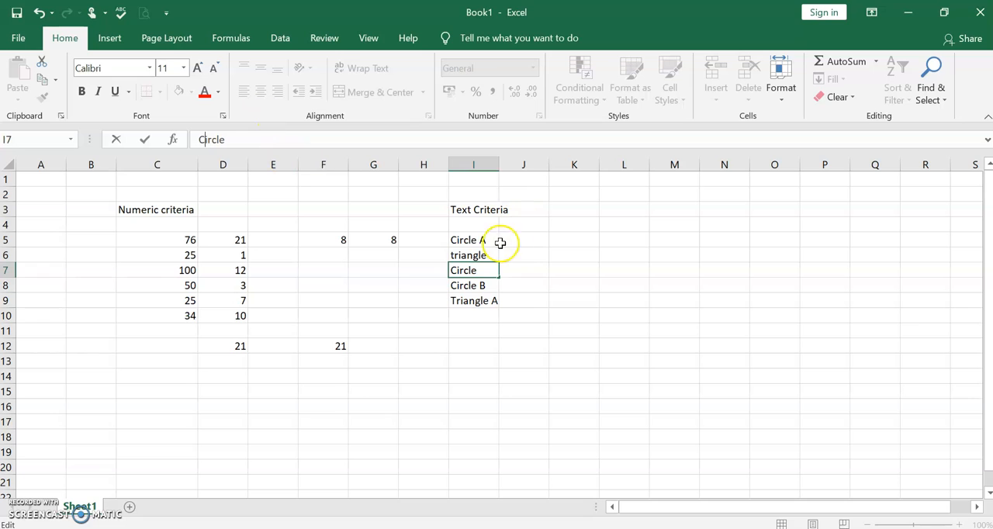
double_click(457, 256)
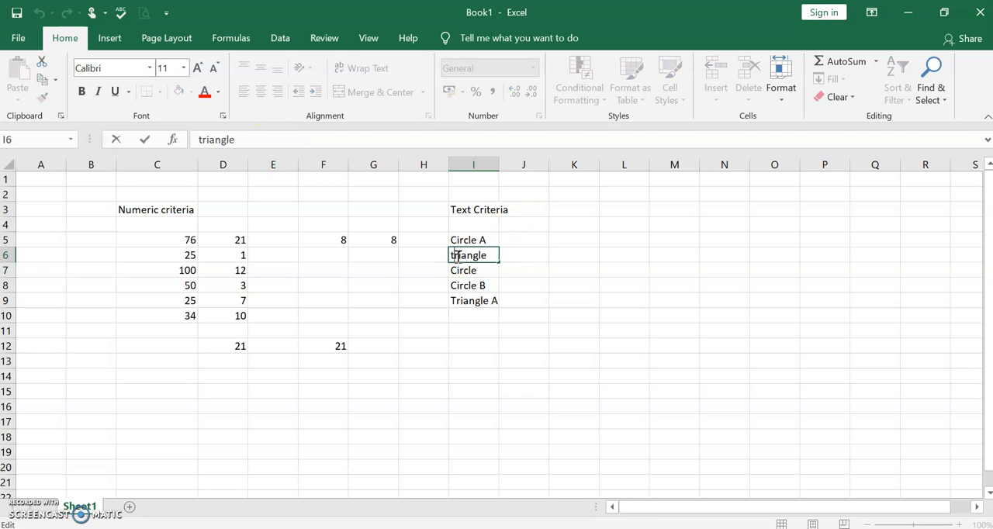
key(BackSpace)
text(T)
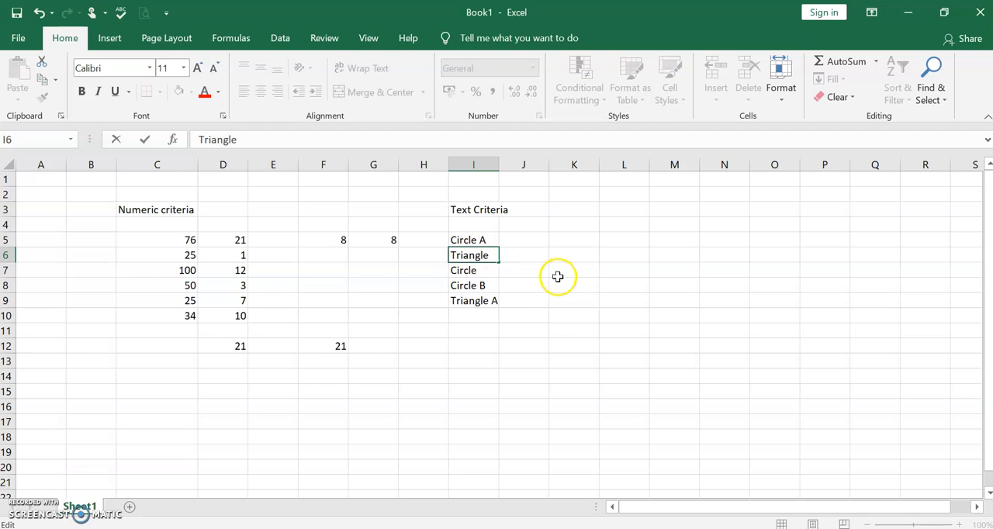
Enter the values 10, 1, 7, 20 and 3 in cells J5 to J9 beside the shape names
click(529, 245)
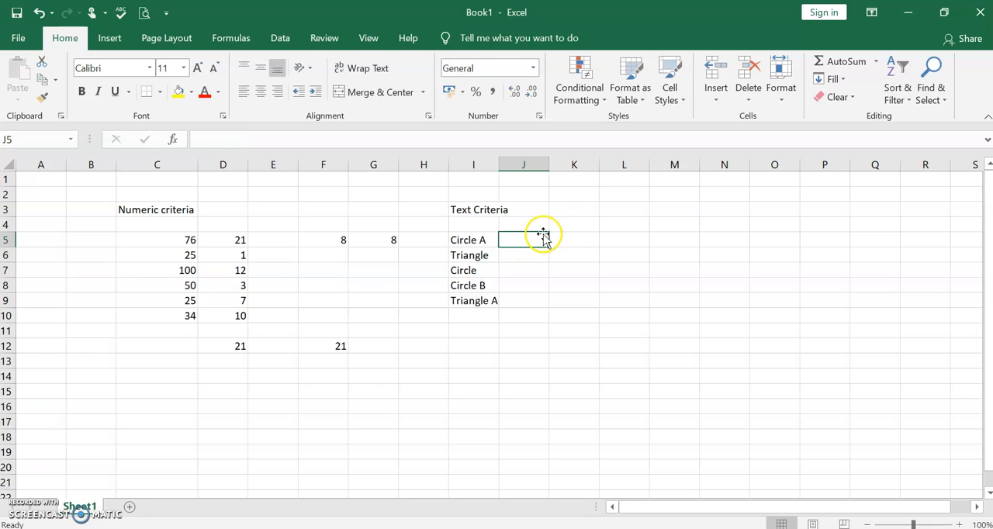
text(10)
key(Return)
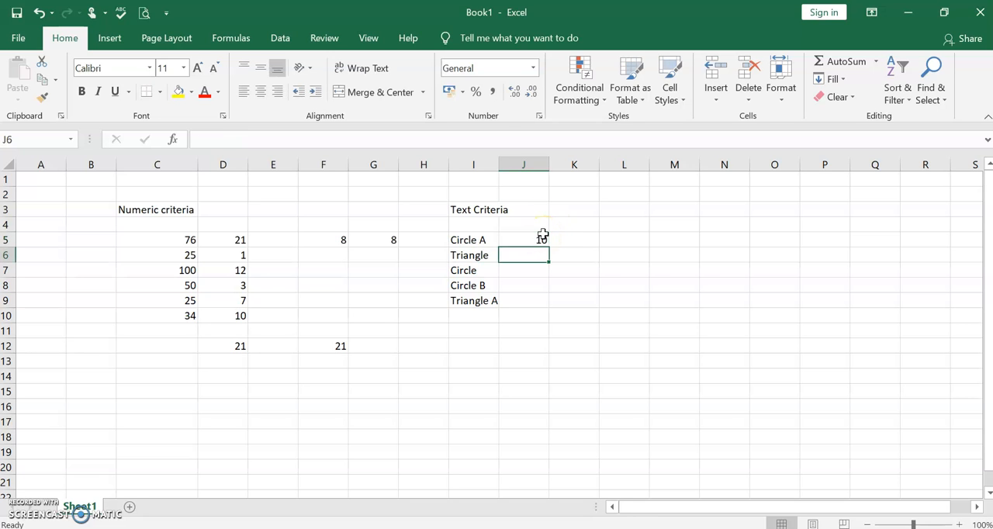
text(1)
key(Return)
text(7)
key(Return)
text(20)
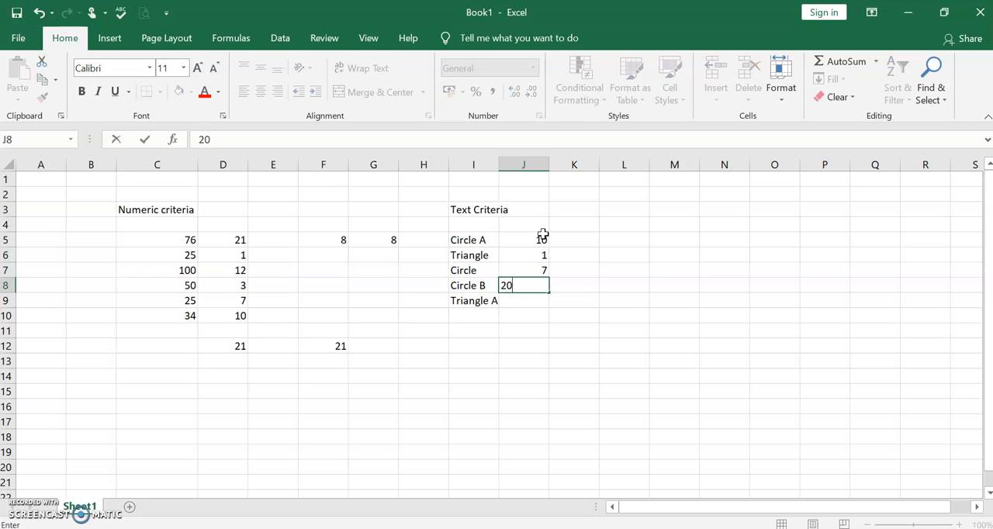
key(Return)
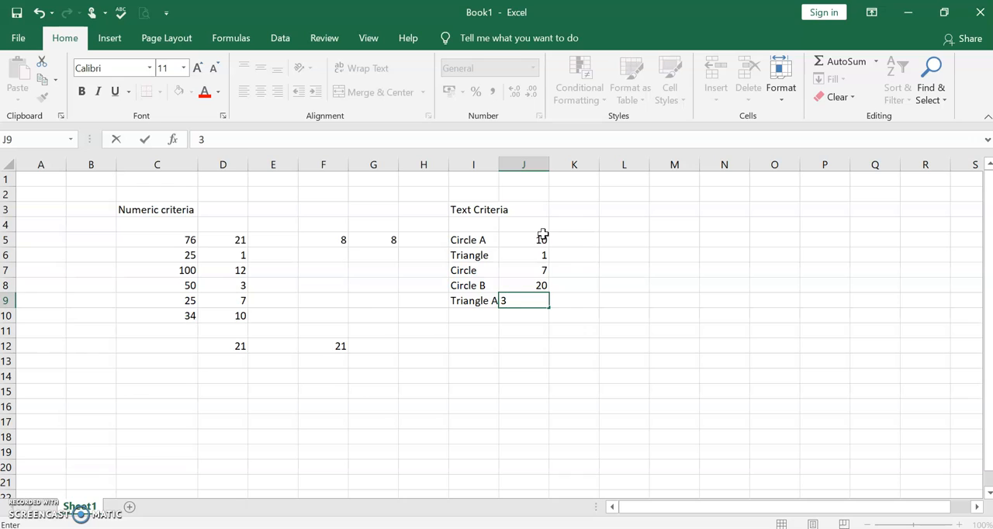
click(525, 314)
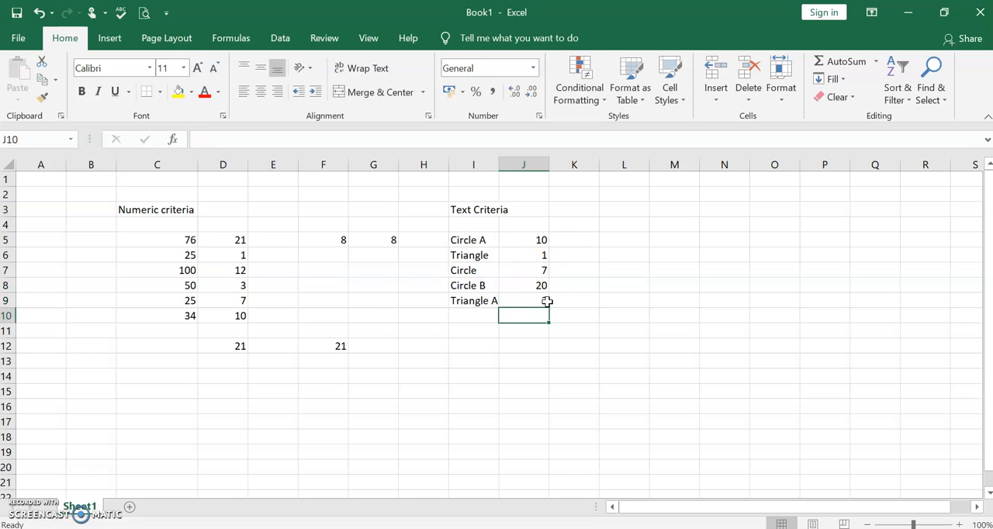
Begin a SUMIF formula in cell J11, up to its opening parenthesis
click(526, 316)
click(526, 333)
text(=)
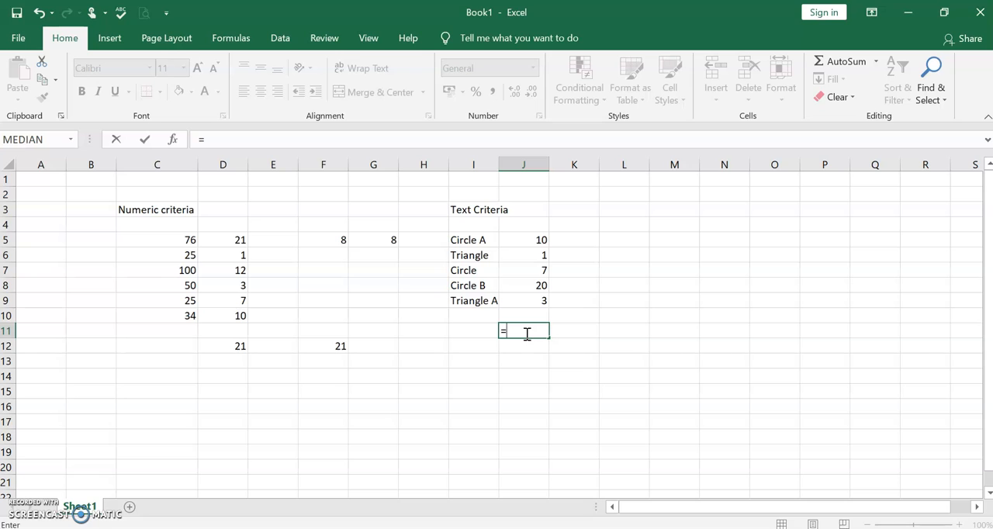
click(220, 137)
text(sumif)
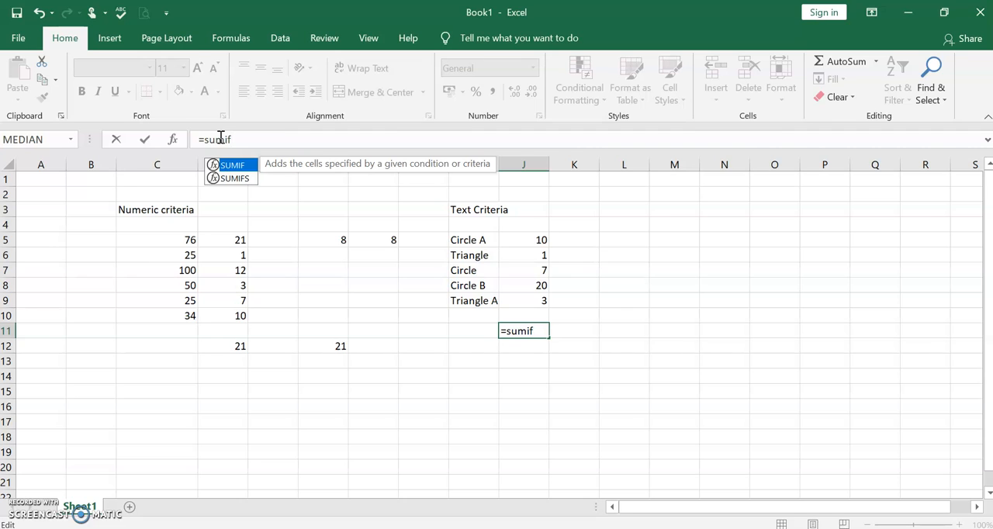
text(()
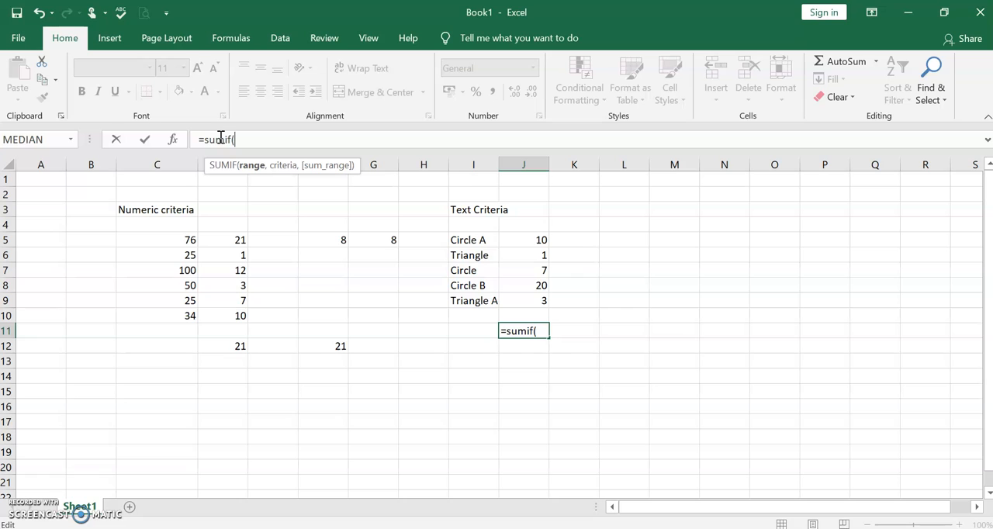
text(i)
Set the criteria range of the SUMIF formula in J11 to I5:I9
key(BackSpace)
text(I)
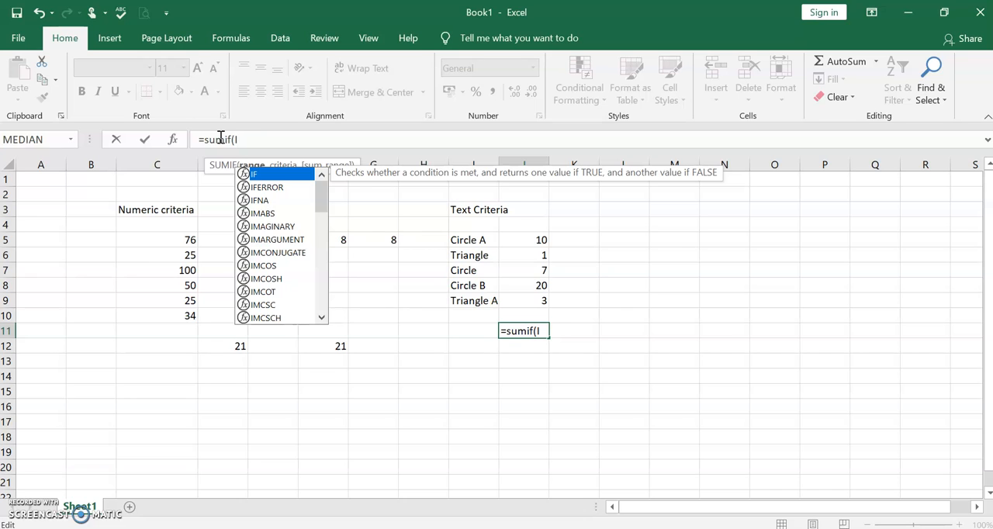
text(5:)
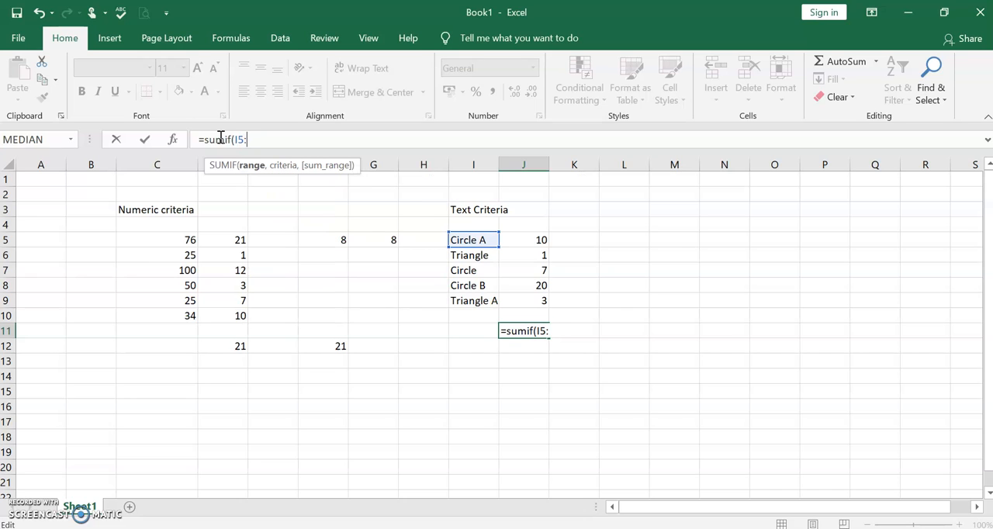
text(1)
key(BackSpace)
text(I10)
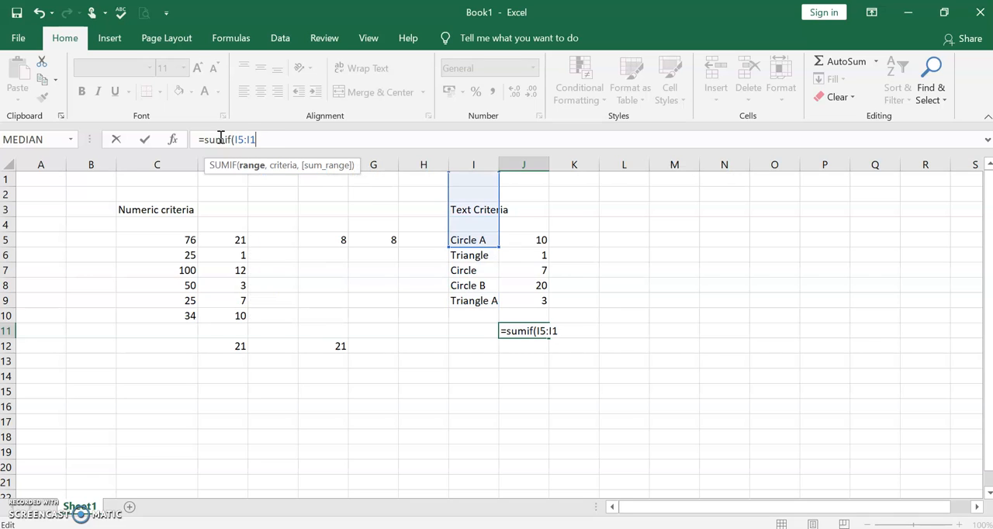
key(BackSpace)
text(9)
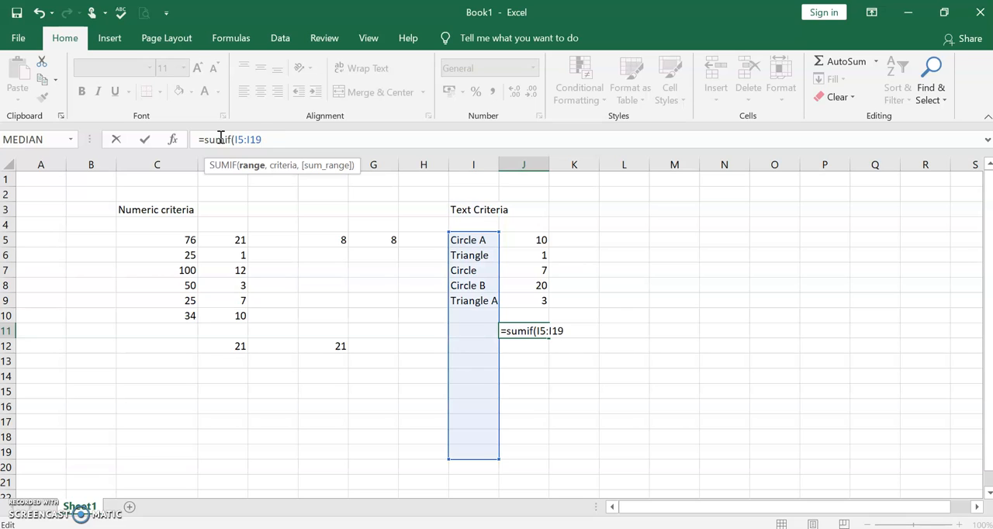
key(BackSpace)
key(BackSpace)
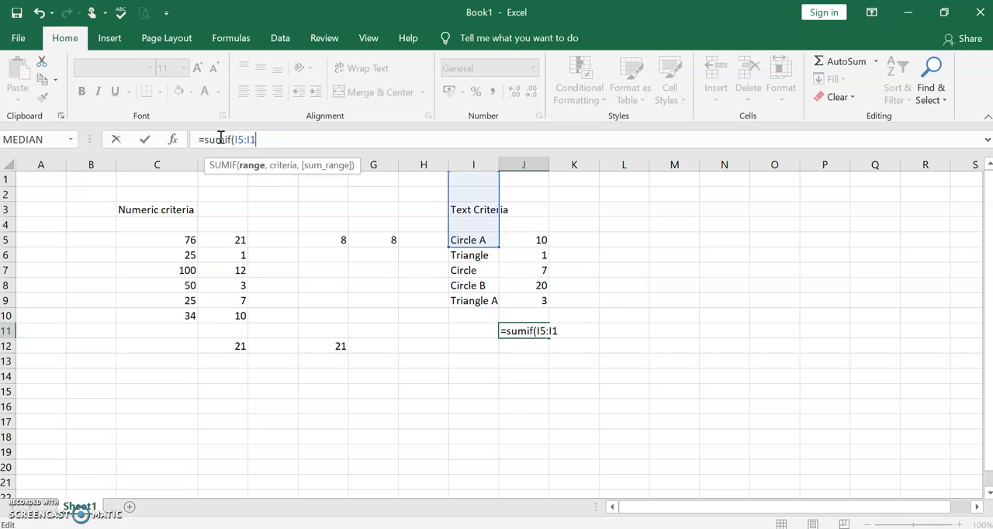
text(9)
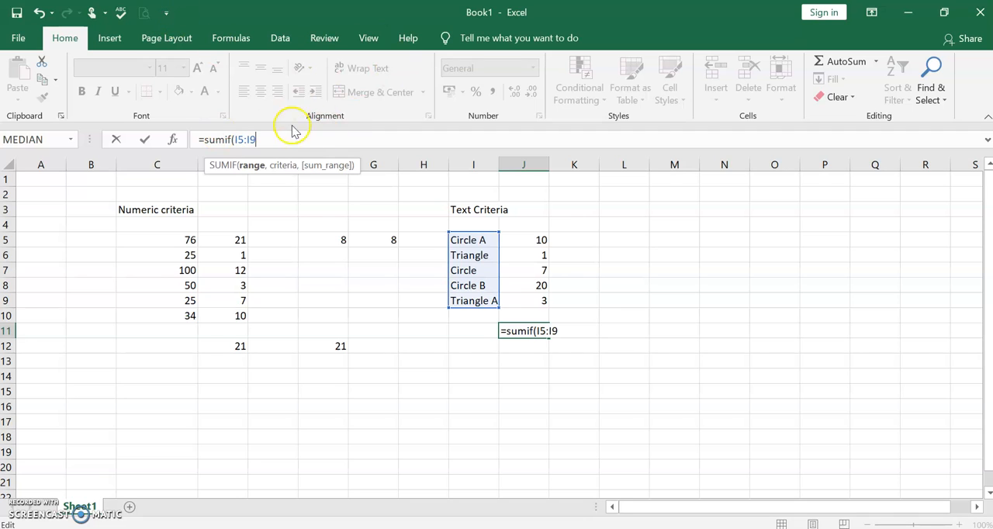
text(,)
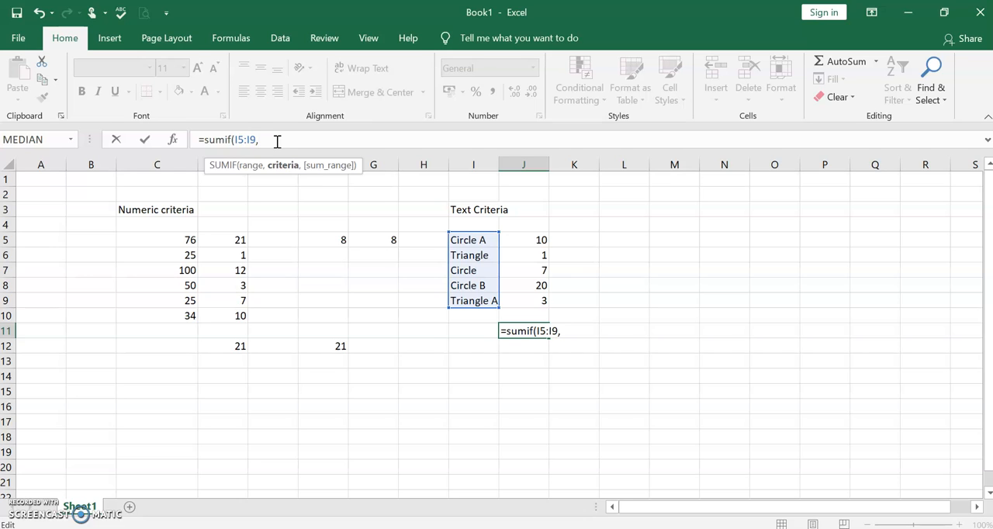
Add the text criterion "Circle" in quotation marks as the second argument of the SUMIF formula
text("cIRCL)
key(BackSpace)
key(BackSpace)
key(BackSpace)
key(BackSpace)
key(BackSpace)
text(Circle",)
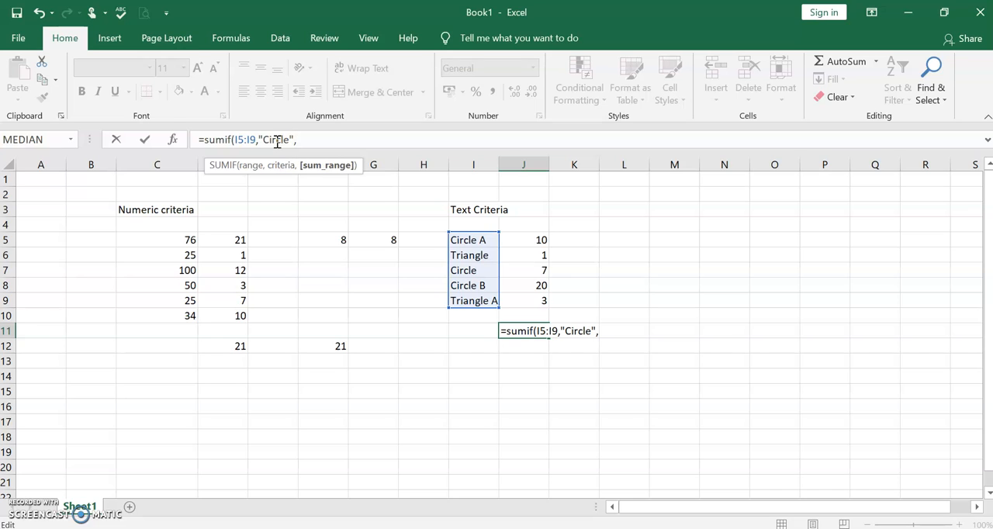
text(J5:j)
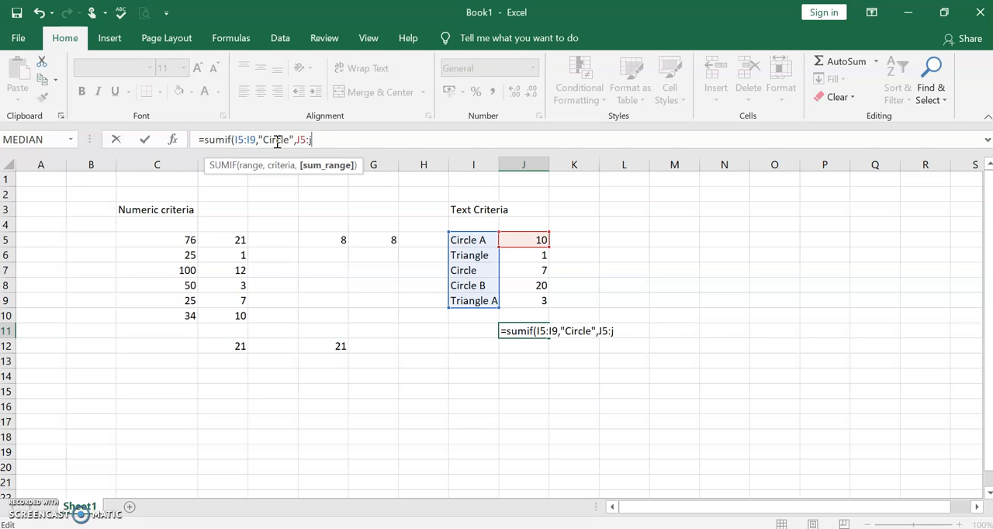
text(9)
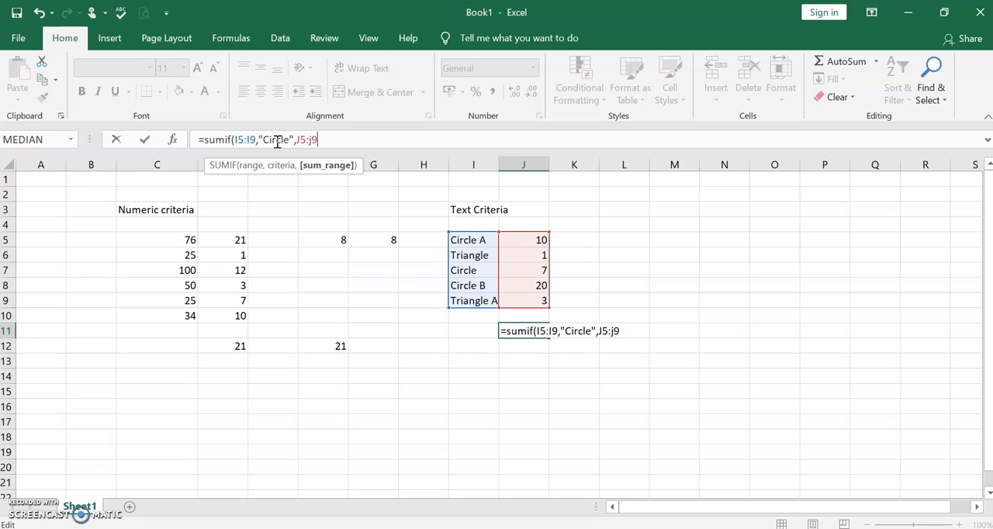
Complete the SUMIF formula with the sum range J5:J9, enter it, and reselect J11 to review the formula
key(Return)
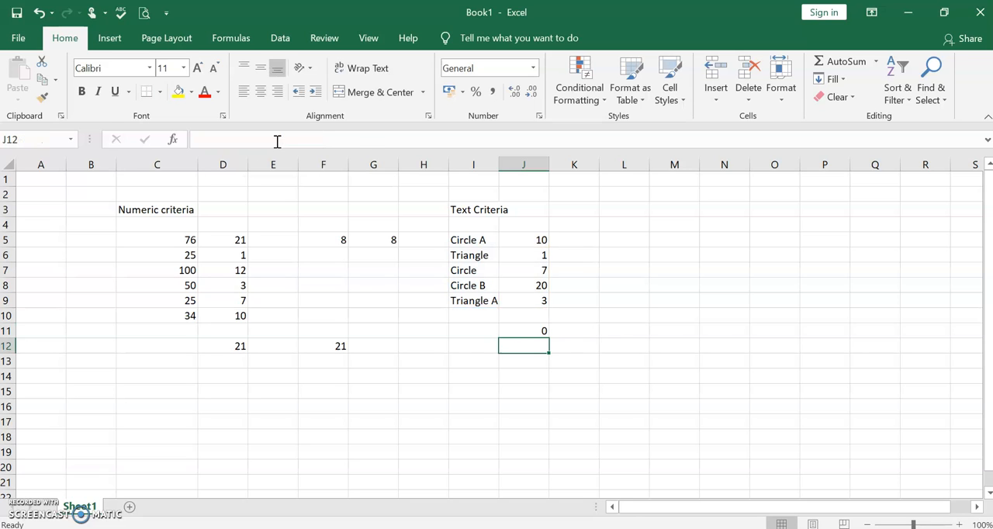
click(528, 330)
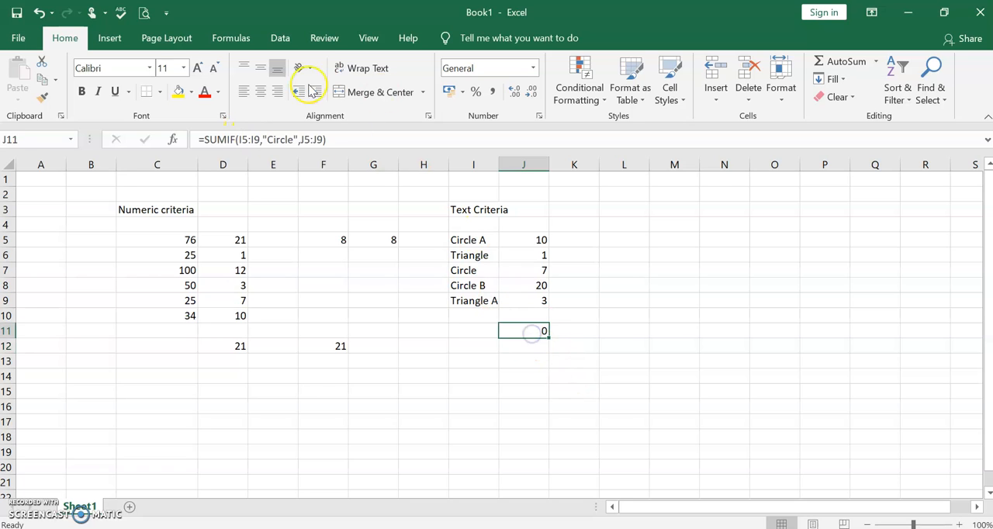